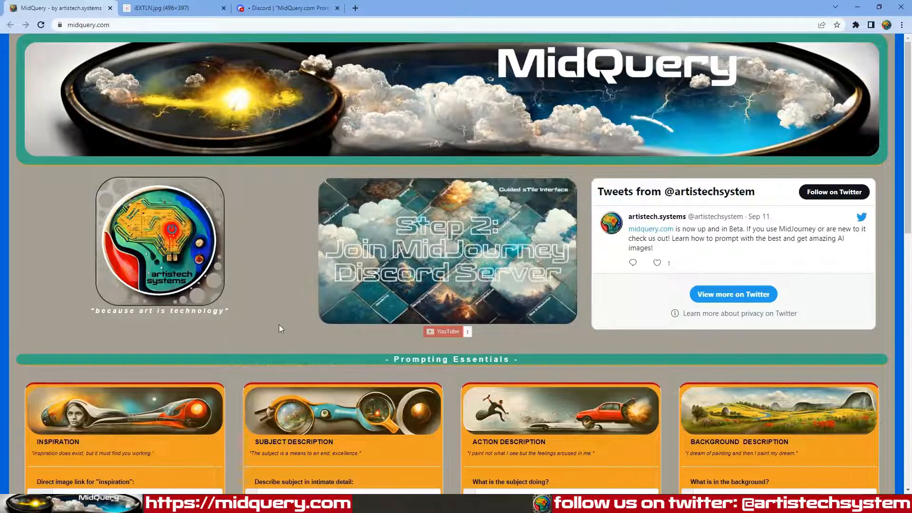
{"action": "scroll", "coordinate": [279, 325], "scroll_direction": "down", "scroll_amount": 4}
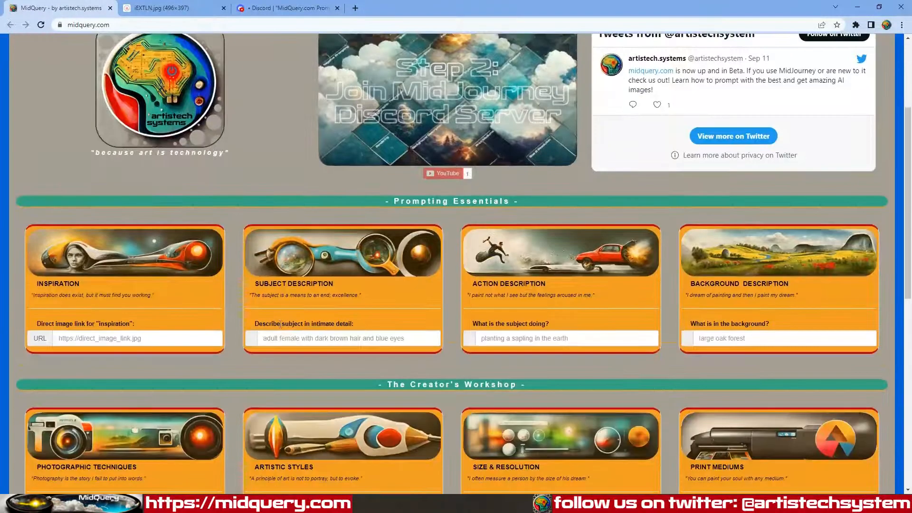
{"action": "scroll", "coordinate": [280, 324], "scroll_direction": "down", "scroll_amount": 1}
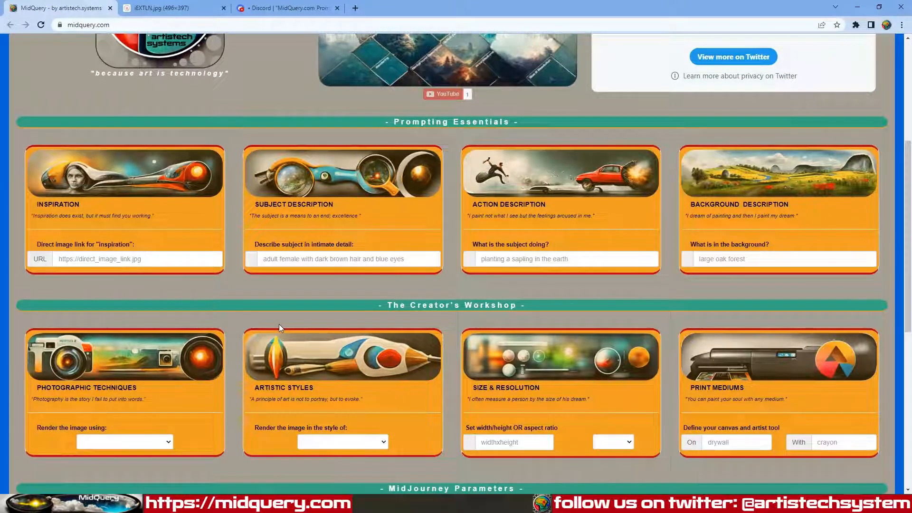
{"action": "scroll", "coordinate": [279, 324], "scroll_direction": "up", "scroll_amount": 5}
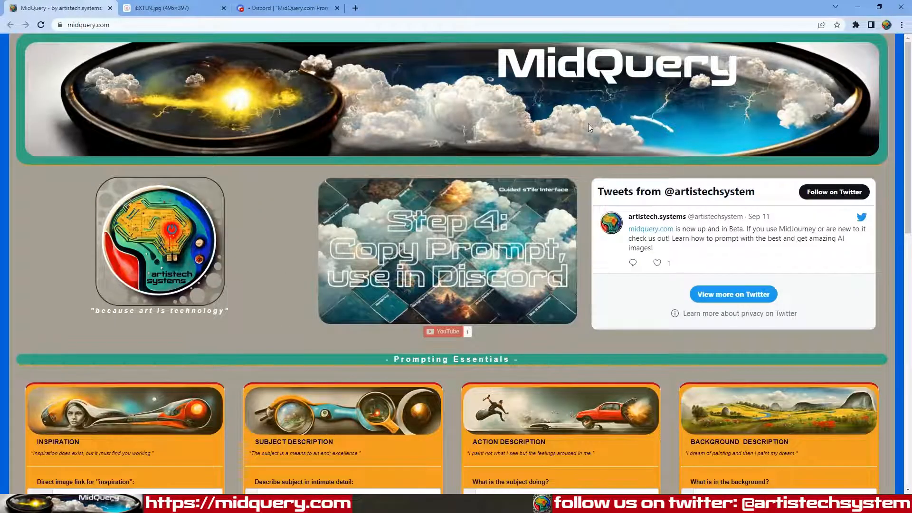
{"action": "scroll", "coordinate": [280, 253], "scroll_direction": "down", "scroll_amount": 7}
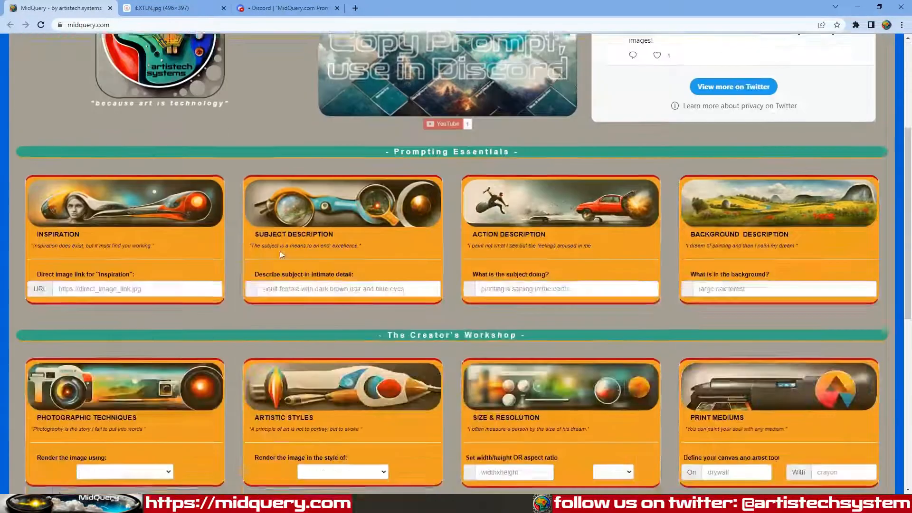
{"action": "scroll", "coordinate": [281, 252], "scroll_direction": "down", "scroll_amount": 3}
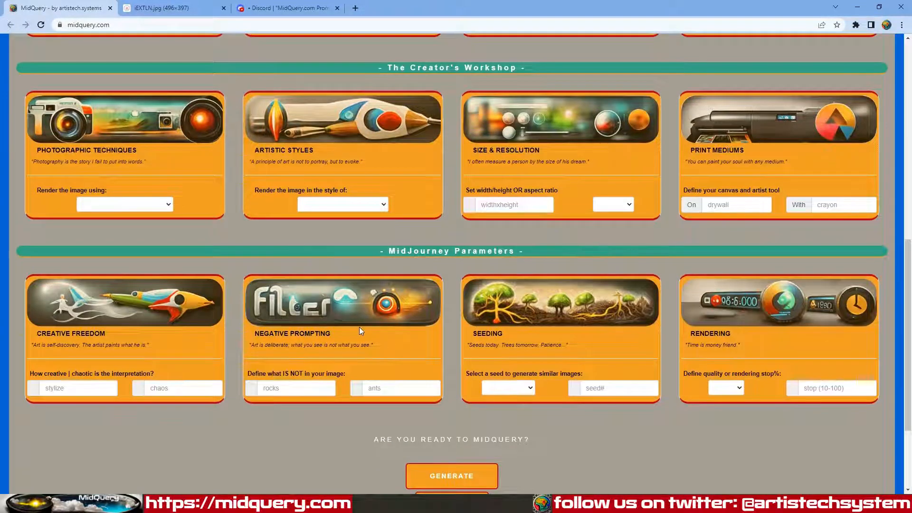
{"action": "scroll", "coordinate": [359, 326], "scroll_direction": "up", "scroll_amount": 5}
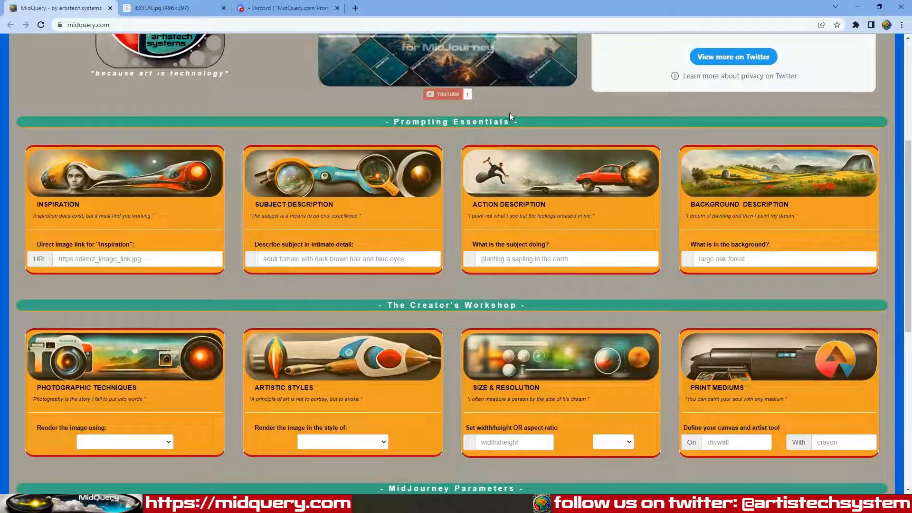
{"action": "scroll", "coordinate": [466, 270], "scroll_direction": "down", "scroll_amount": 5}
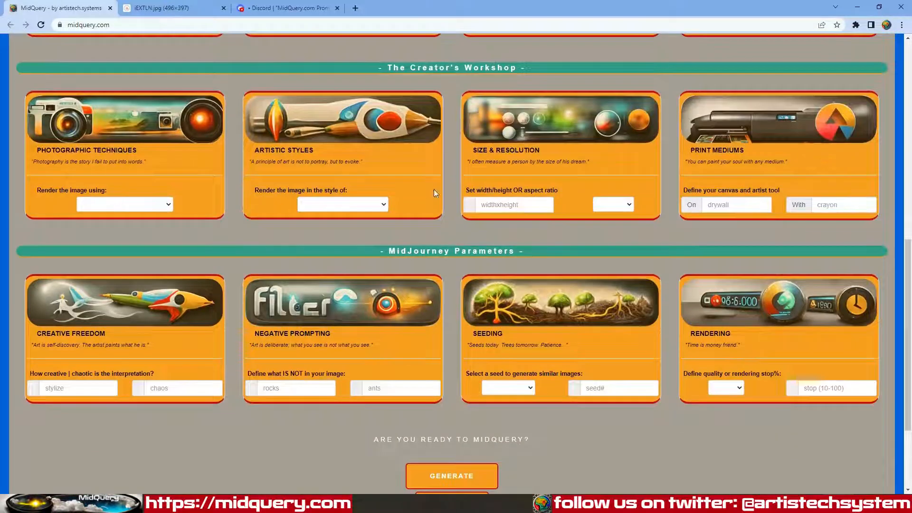
{"action": "scroll", "coordinate": [455, 239], "scroll_direction": "down", "scroll_amount": 2}
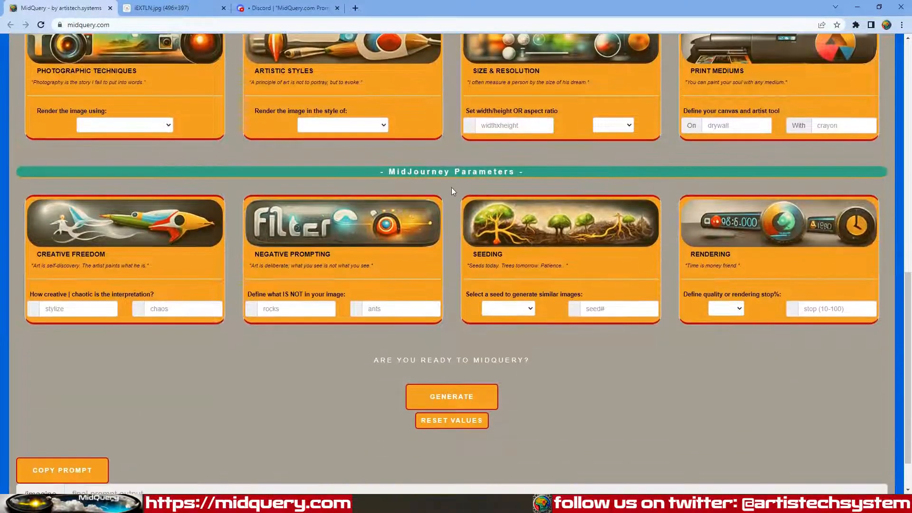
{"action": "scroll", "coordinate": [445, 286], "scroll_direction": "up", "scroll_amount": 12}
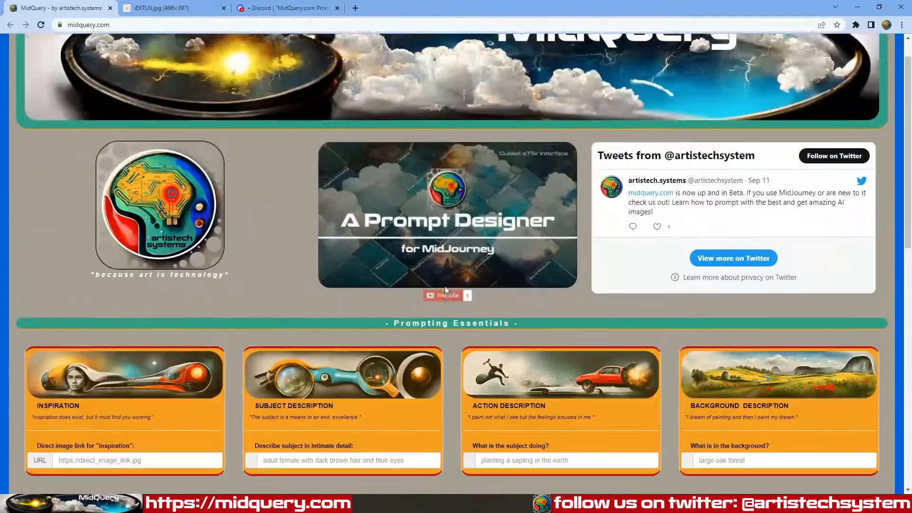
{"action": "scroll", "coordinate": [447, 294], "scroll_direction": "down", "scroll_amount": 5}
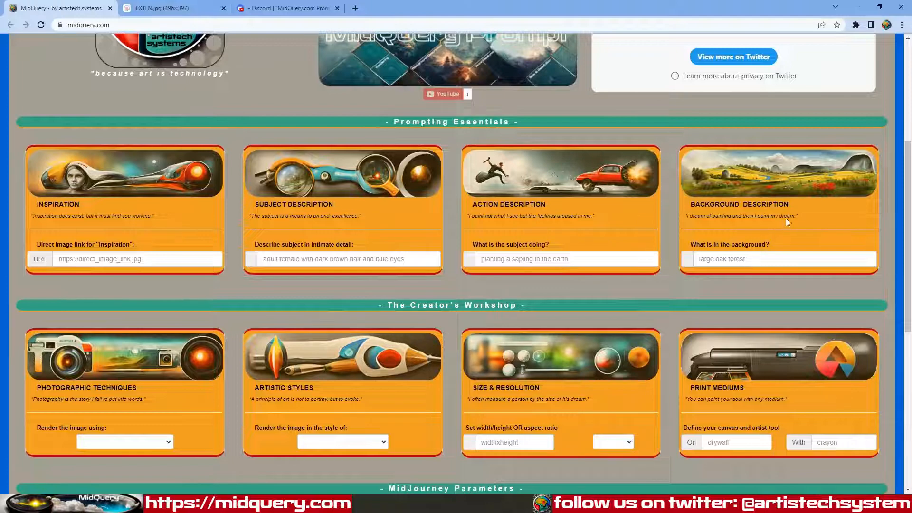
{"action": "scroll", "coordinate": [713, 288], "scroll_direction": "down", "scroll_amount": 3}
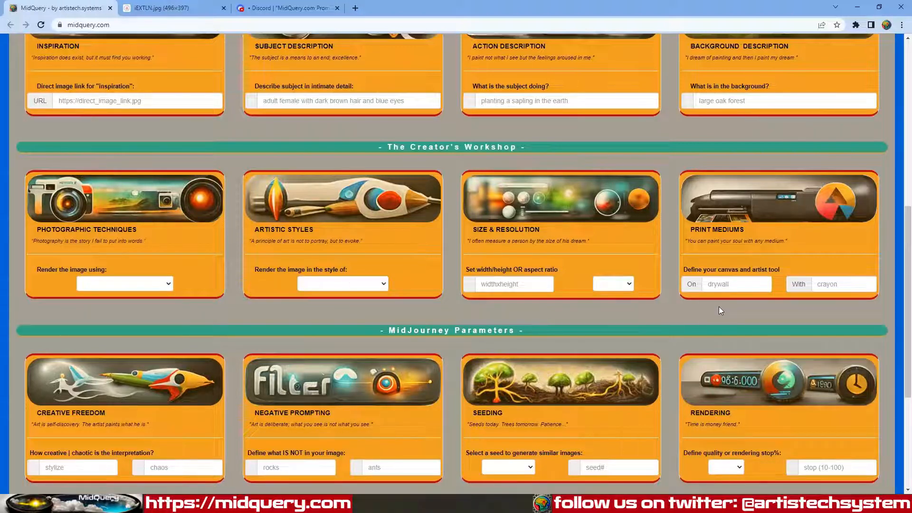
{"action": "scroll", "coordinate": [720, 310], "scroll_direction": "down", "scroll_amount": 3}
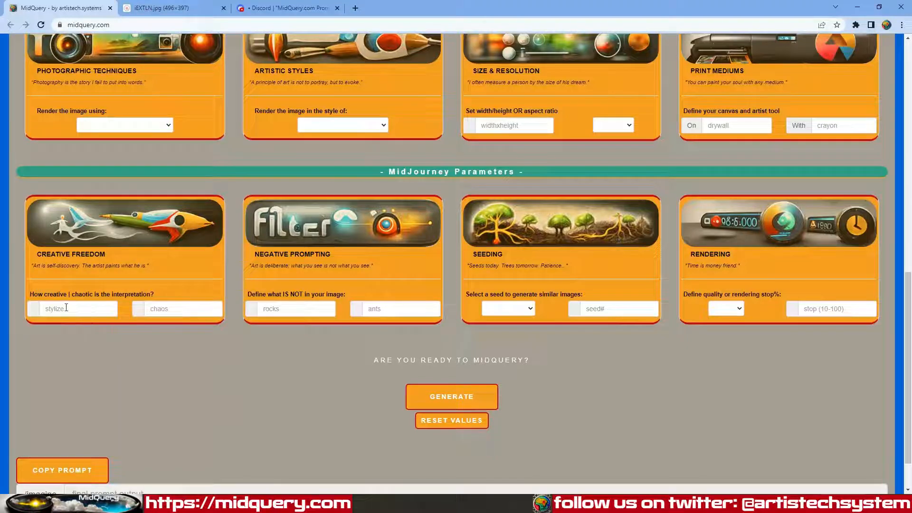
{"action": "mouse_move", "coordinate": [66, 308]}
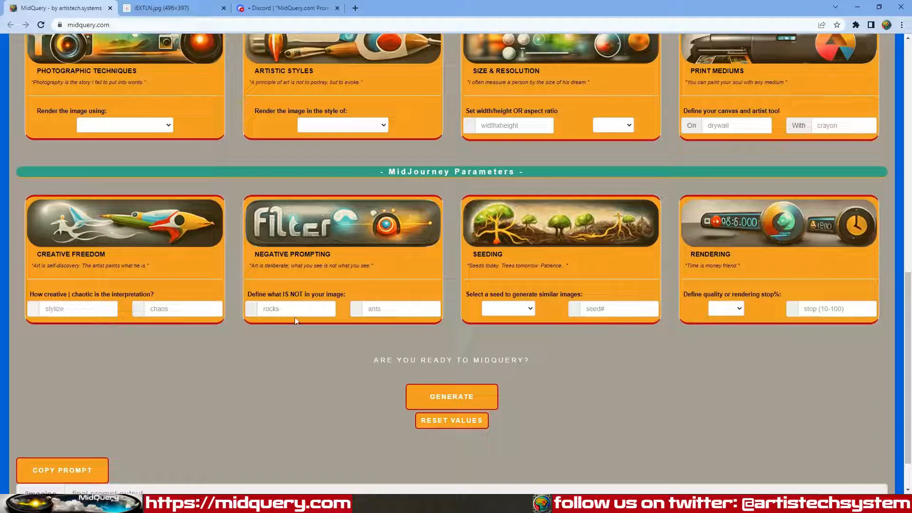
{"action": "mouse_move", "coordinate": [299, 309]}
{"action": "mouse_move", "coordinate": [614, 310]}
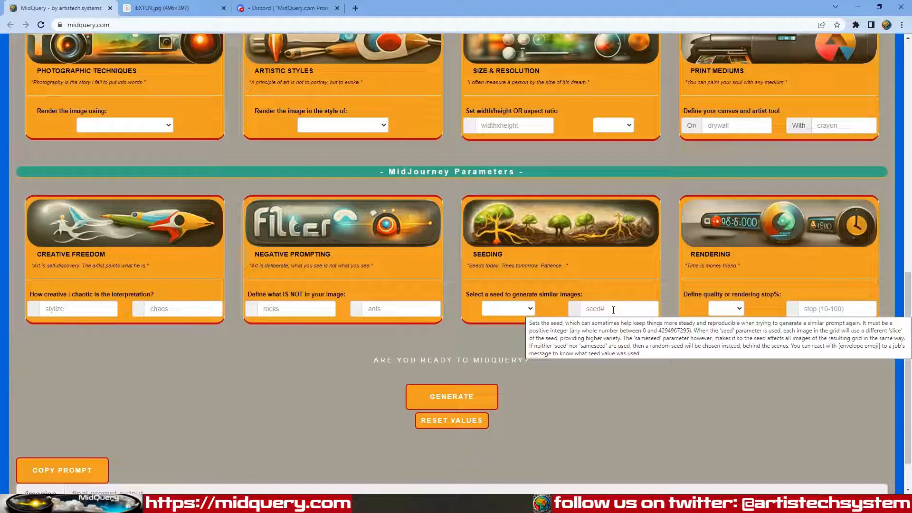
{"action": "left_click", "coordinate": [529, 309]}
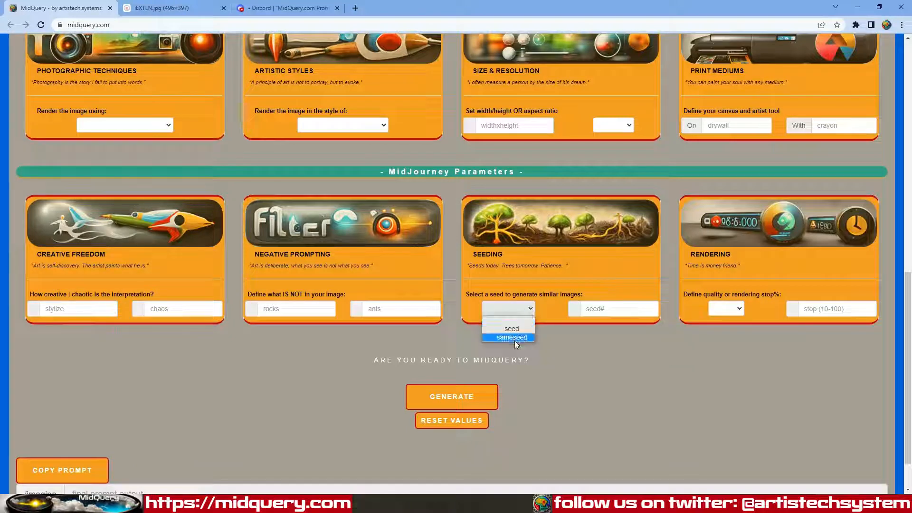
{"action": "left_click", "coordinate": [534, 309]}
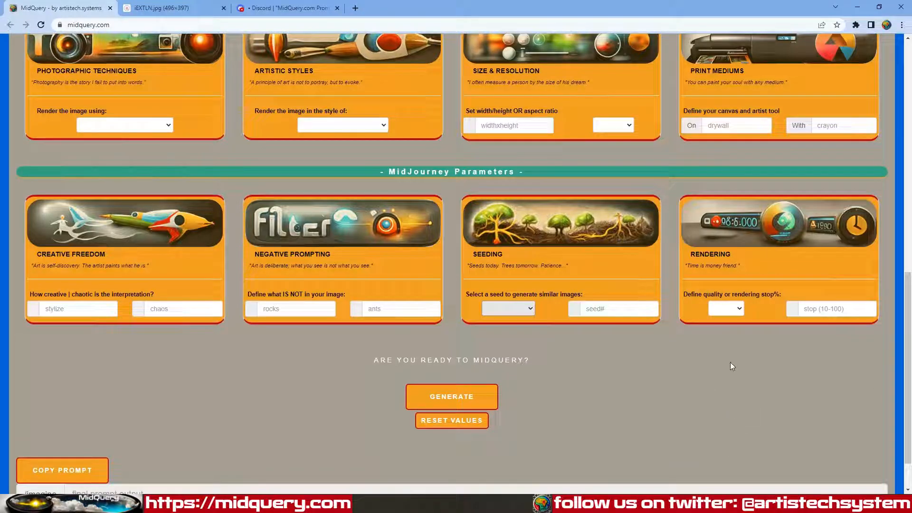
{"action": "left_click", "coordinate": [717, 310]}
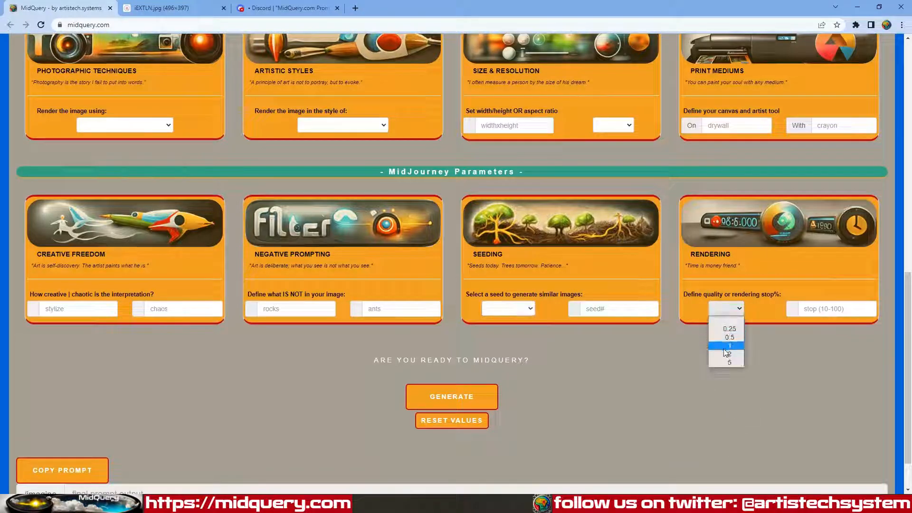
{"action": "left_click", "coordinate": [830, 308]}
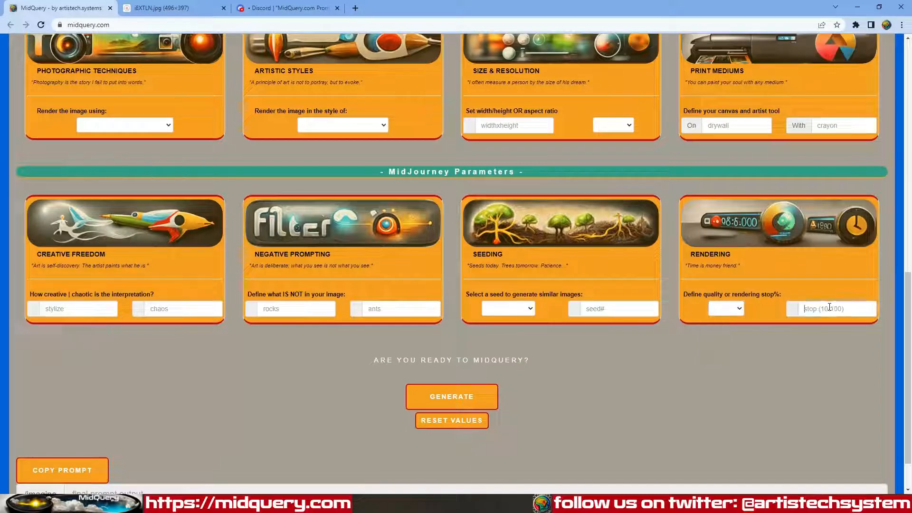
{"action": "left_click", "coordinate": [830, 308]}
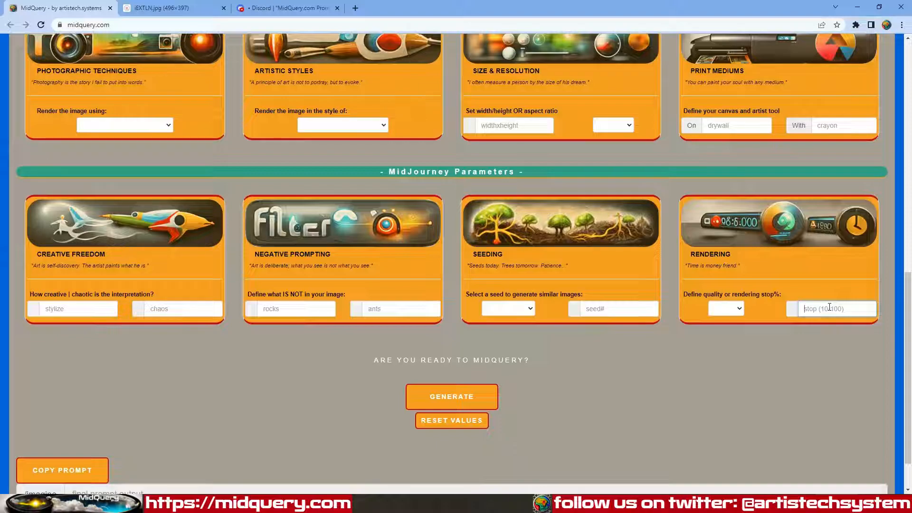
{"action": "left_click", "coordinate": [660, 403]}
{"action": "scroll", "coordinate": [595, 435], "scroll_direction": "up", "scroll_amount": 15}
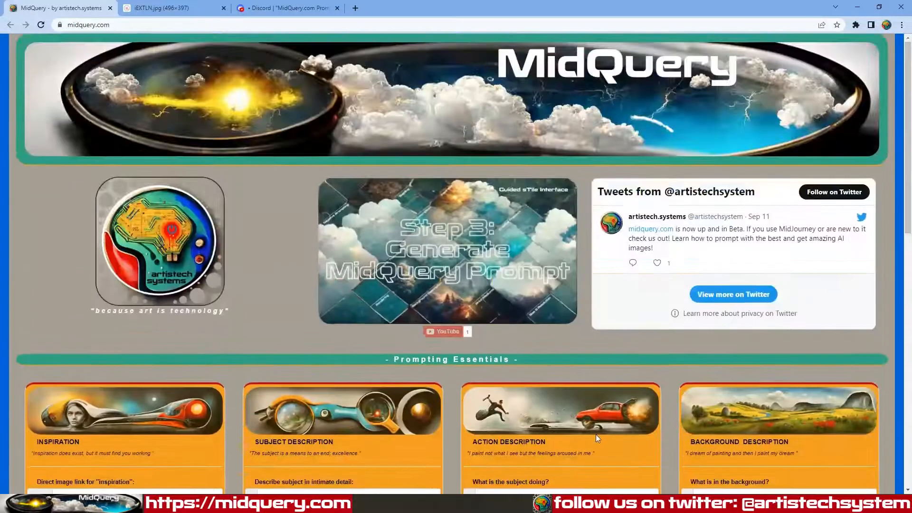
{"action": "scroll", "coordinate": [596, 438], "scroll_direction": "down", "scroll_amount": 3}
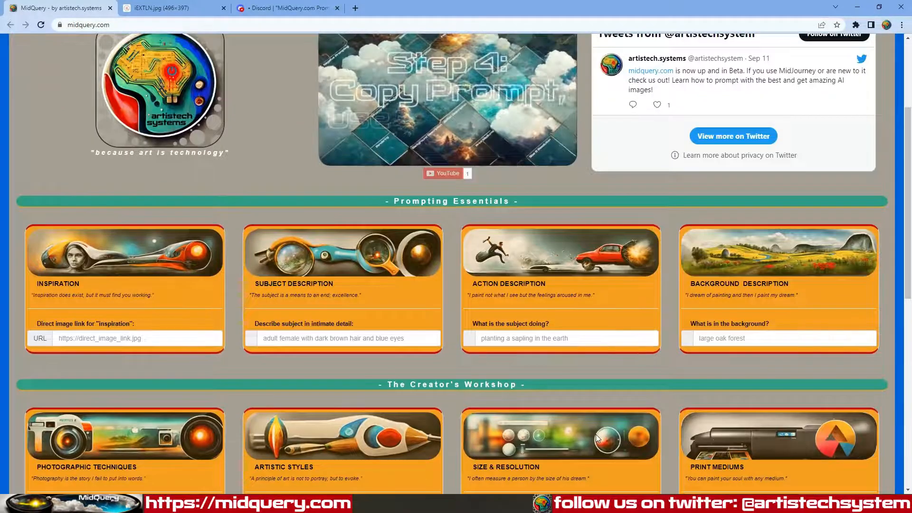
{"action": "scroll", "coordinate": [597, 437], "scroll_direction": "down", "scroll_amount": 5}
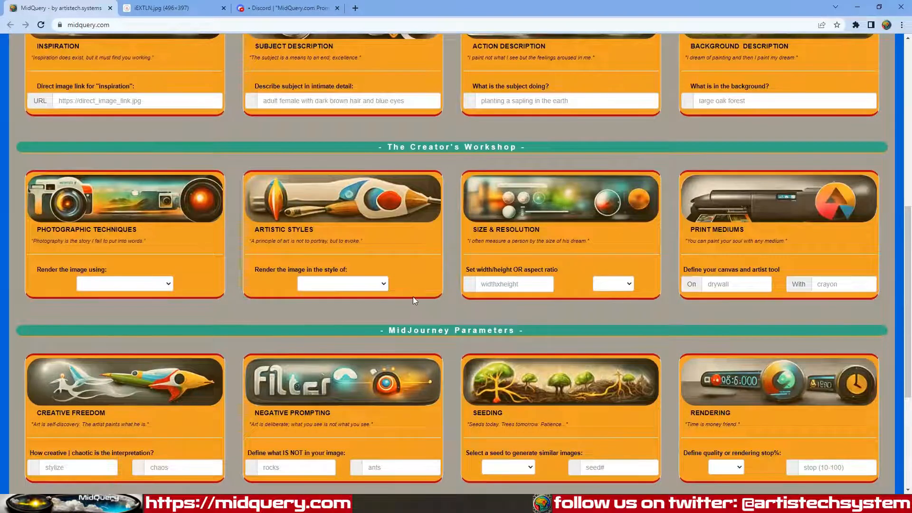
{"action": "scroll", "coordinate": [414, 301], "scroll_direction": "up", "scroll_amount": 6}
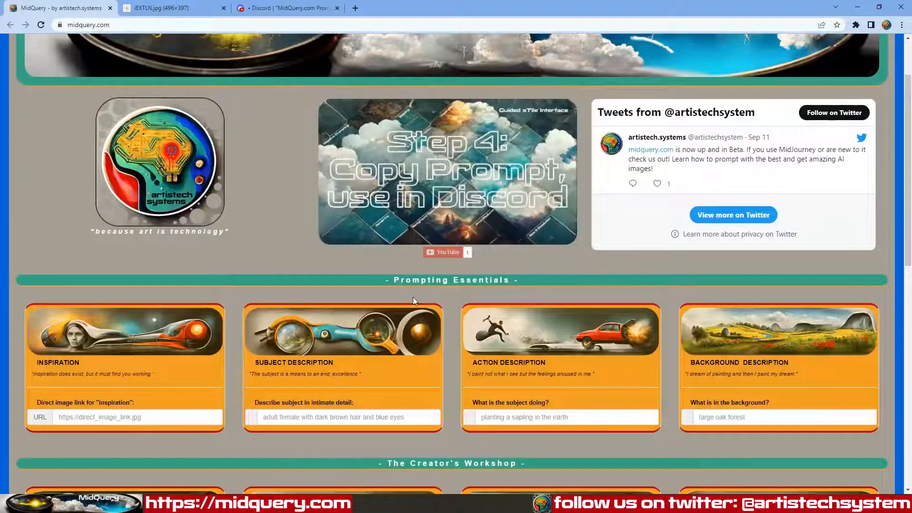
{"action": "scroll", "coordinate": [414, 300], "scroll_direction": "up", "scroll_amount": 2}
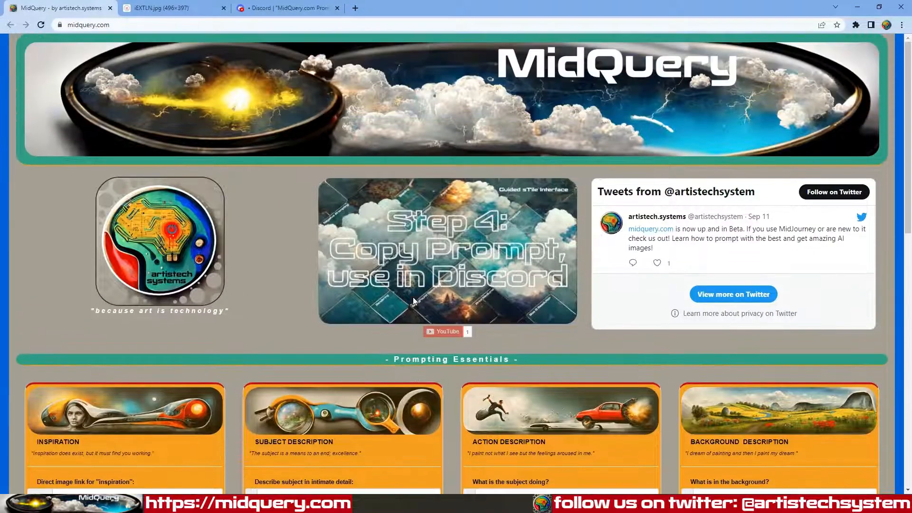
Step: Copy the iEXTLN.jpg diner couple photo's URL from its tab and go back to MidQuery
{"action": "left_click", "coordinate": [186, 10]}
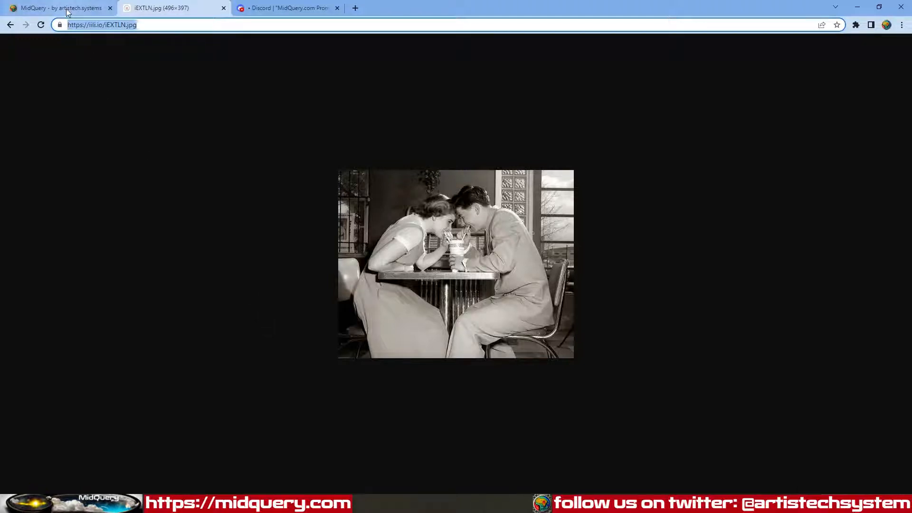
{"action": "left_click_drag", "start_coordinate": [163, 25], "coordinate": [59, 25]}
{"action": "key", "text": "ctrl+c"}
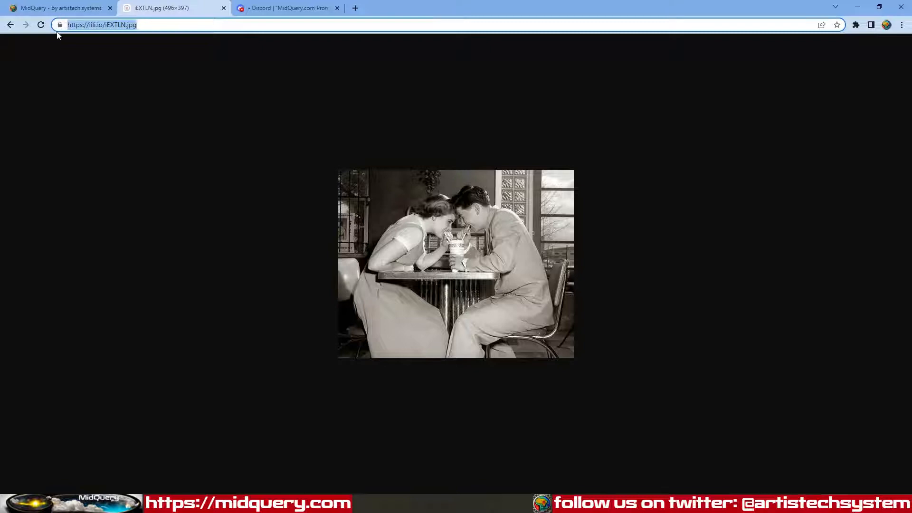
{"action": "left_click", "coordinate": [28, 8]}
{"action": "scroll", "coordinate": [189, 398], "scroll_direction": "down", "scroll_amount": 3}
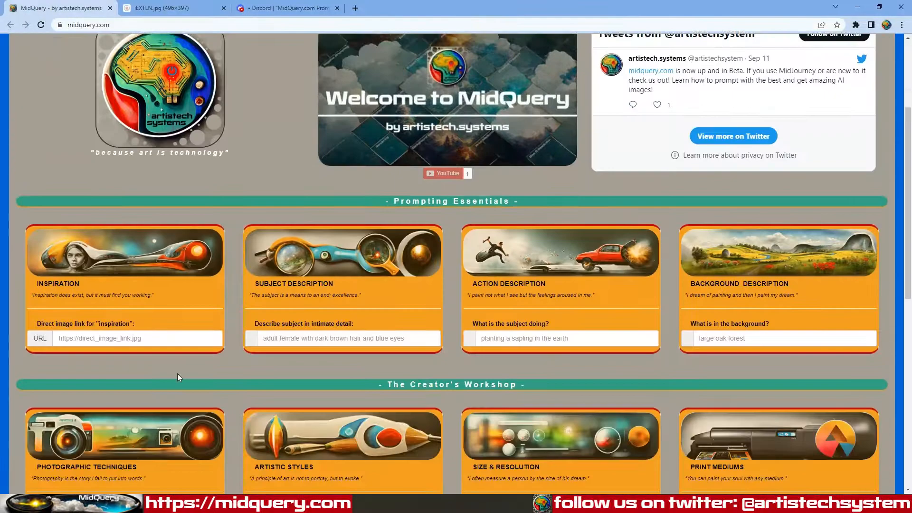
Step: Paste the iEXTLN.jpg link as the inspiration image and enter subject 'teenage couple on a date dressed in 1950's clothing'
{"action": "left_click", "coordinate": [167, 338]}
{"action": "key", "text": "ctrl+v"}
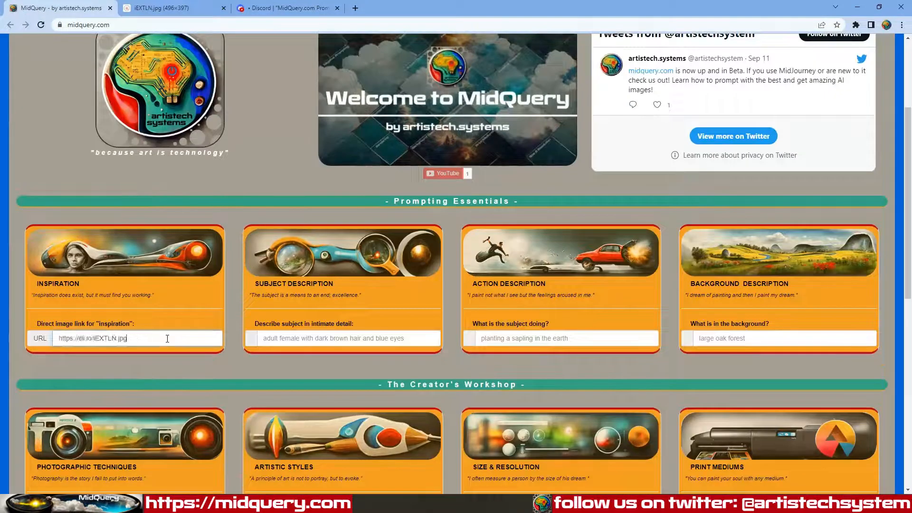
{"action": "left_click", "coordinate": [304, 340]}
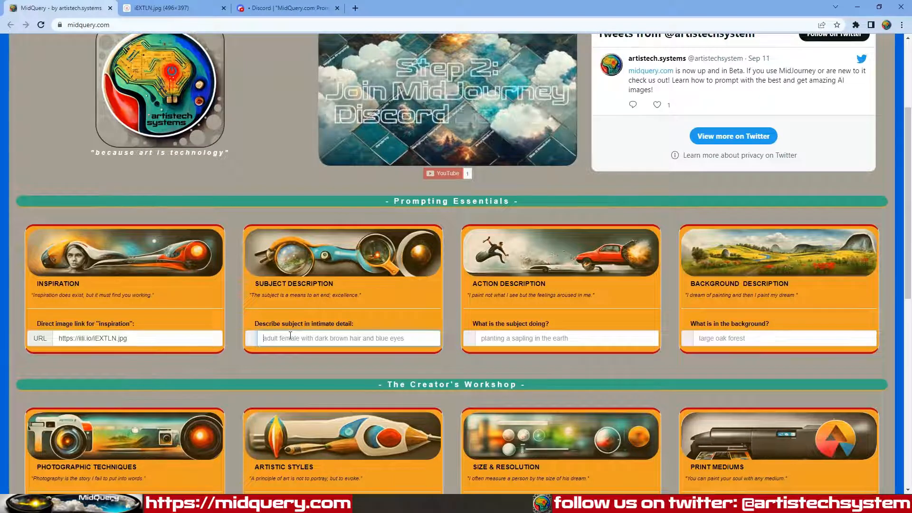
{"action": "type", "text": "teenage coup"}
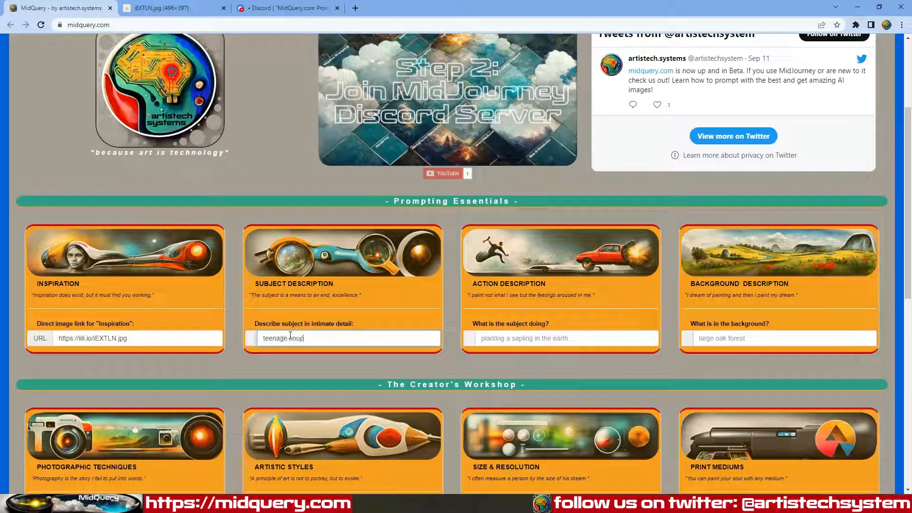
{"action": "type", "text": "le on a"}
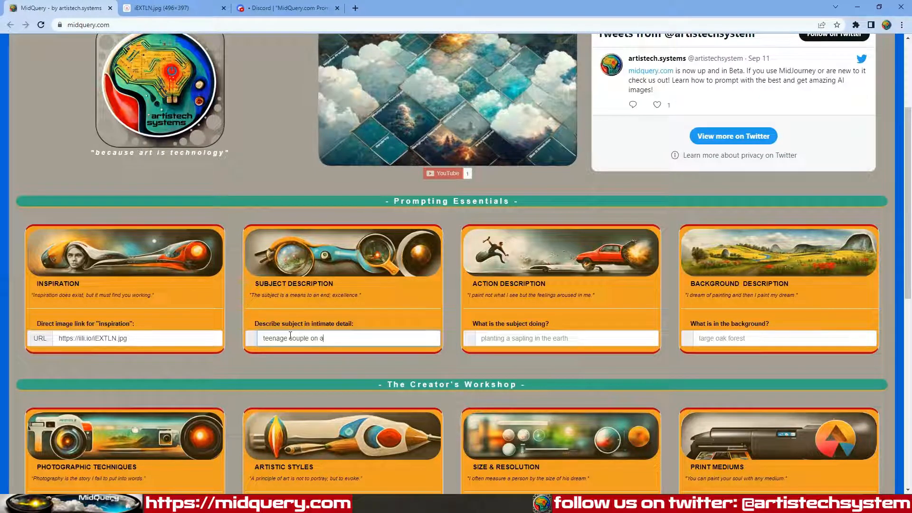
{"action": "type", "text": " date dressed "}
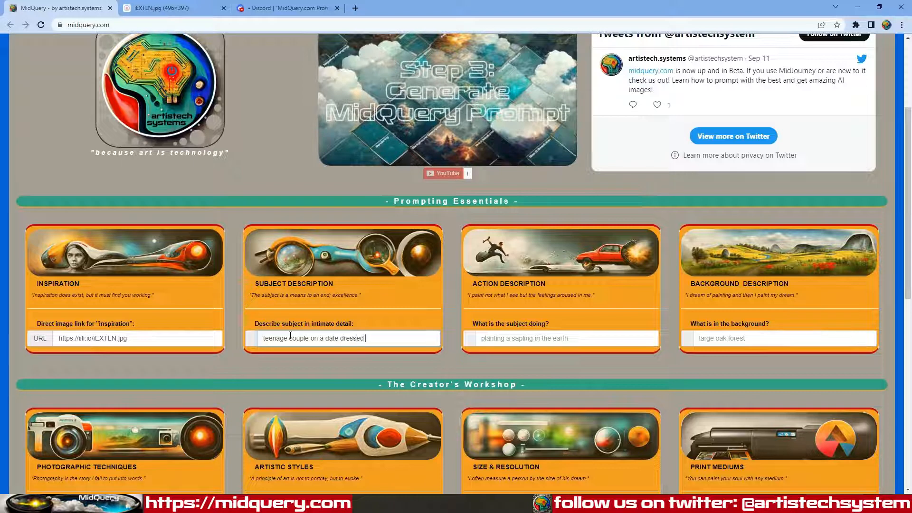
{"action": "type", "text": "in 1950's clothin"}
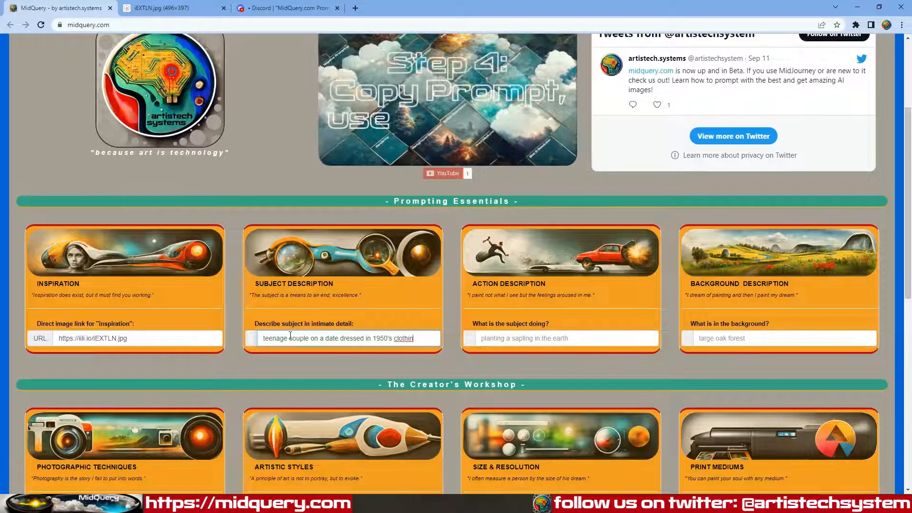
{"action": "type", "text": "g"}
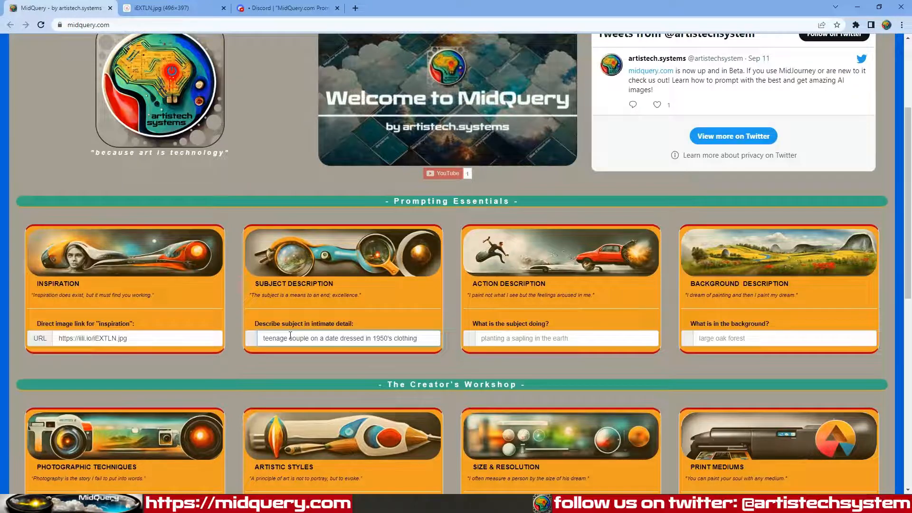
Step: Describe the action as sitting across from each other in a diner sharing a single milkshake with 2 straws
{"action": "key", "text": "Tab"}
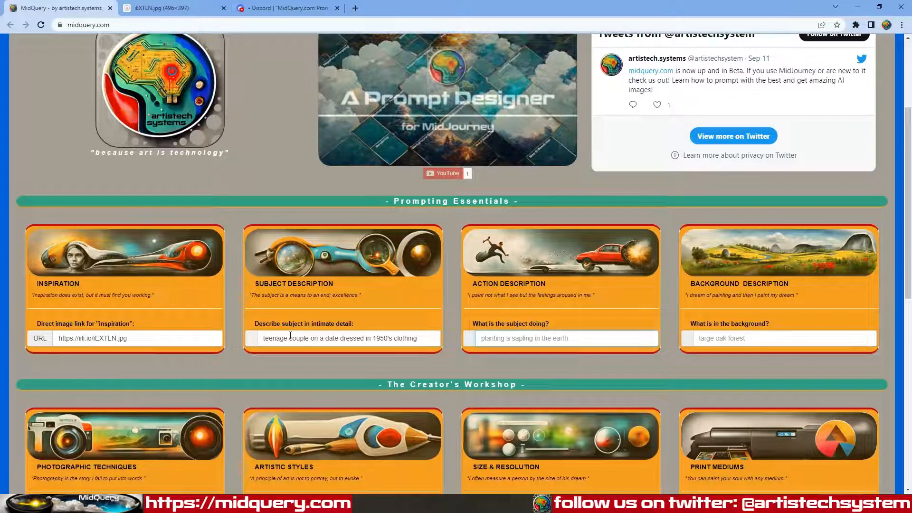
{"action": "type", "text": "sitting acr"}
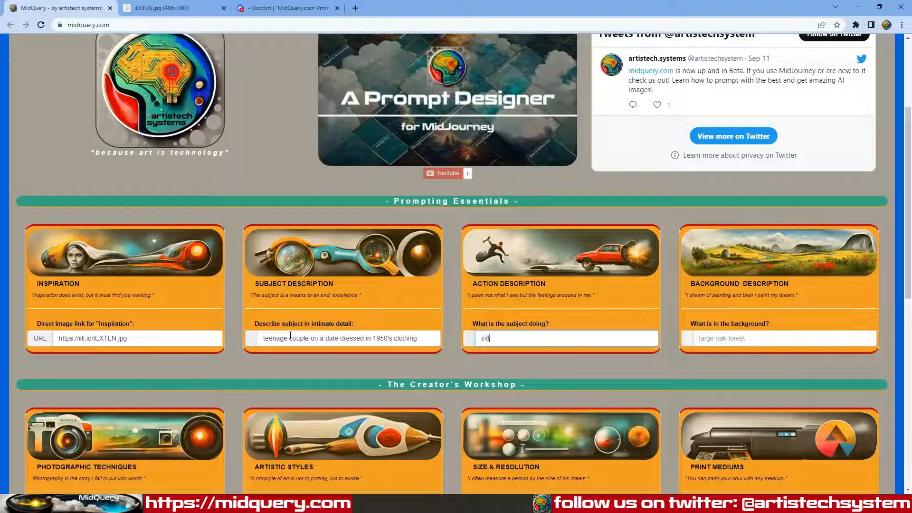
{"action": "type", "text": "rom e"}
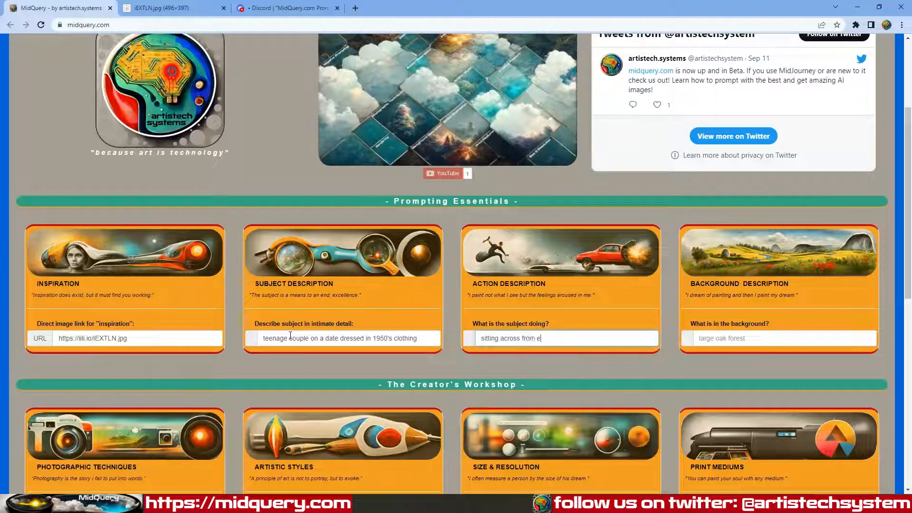
{"action": "type", "text": "ach other "}
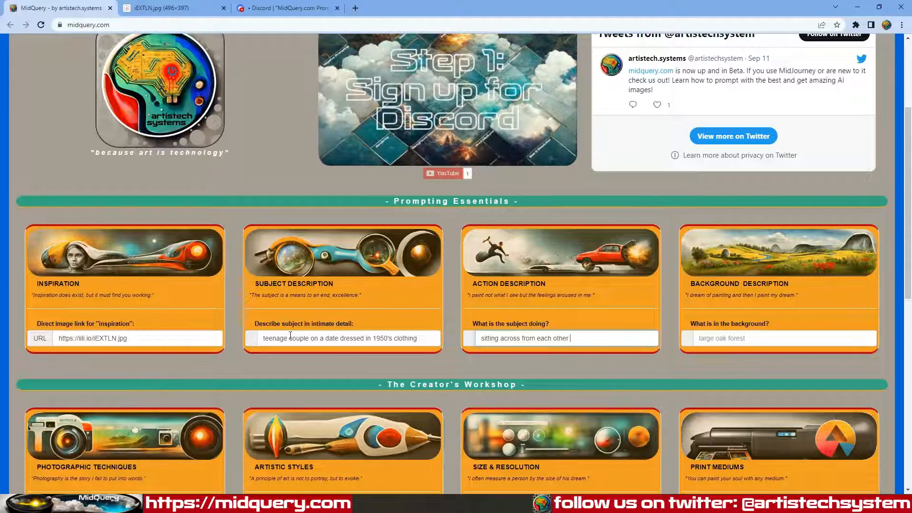
{"action": "type", "text": "in a din"}
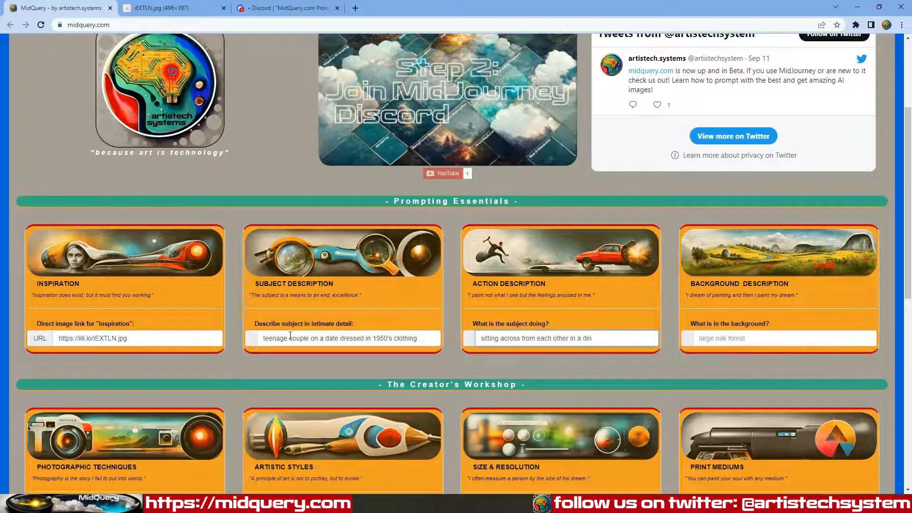
{"action": "type", "text": "er sharin"}
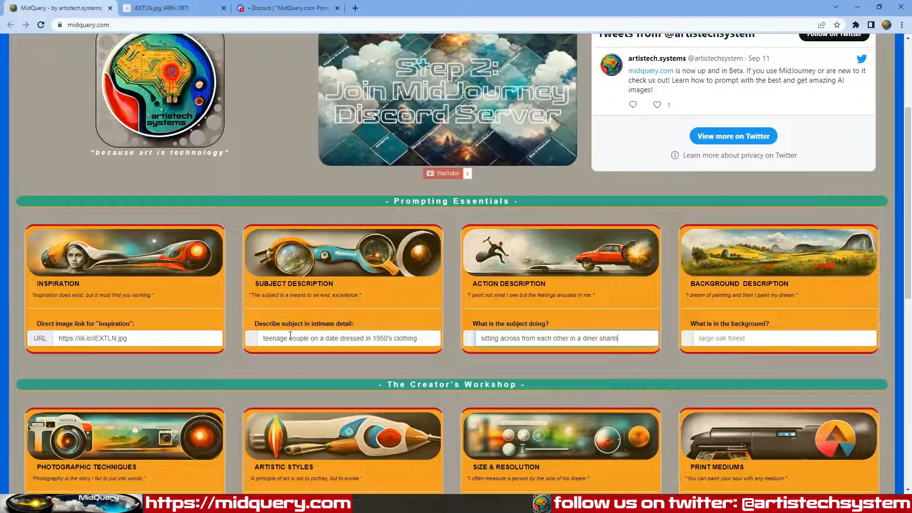
{"action": "type", "text": "g a mi"}
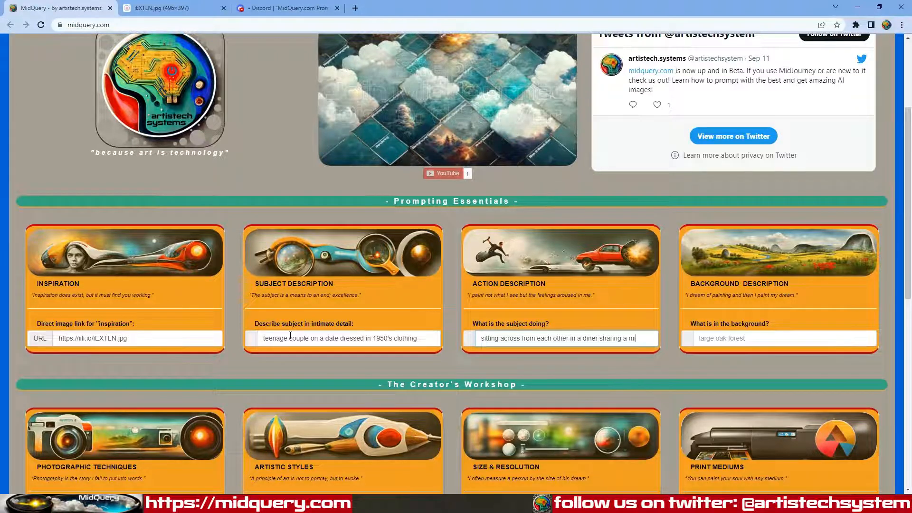
{"action": "key", "text": "BackSpace"}
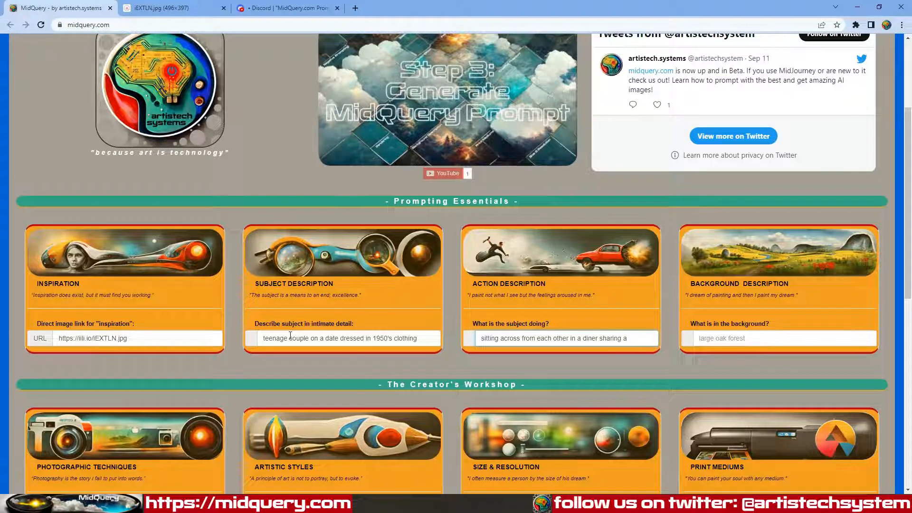
{"action": "type", "text": "single"}
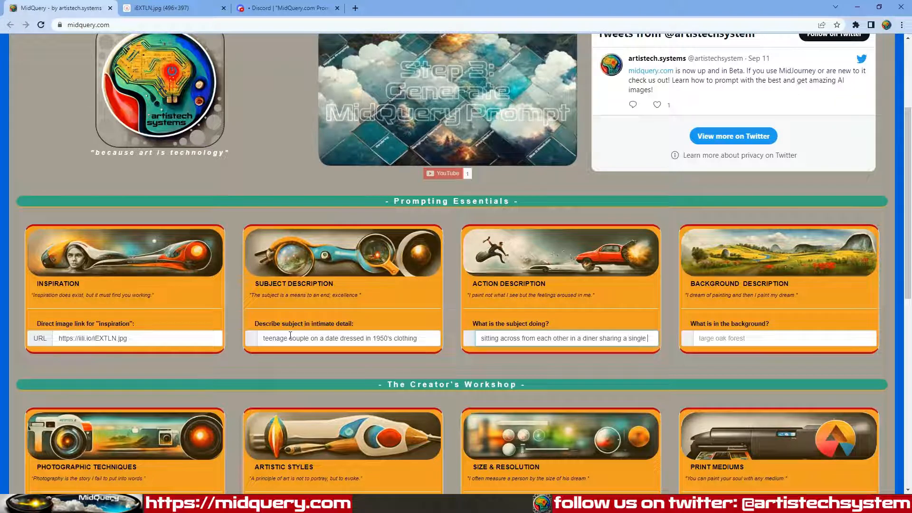
{"action": "type", "text": " milkshake"}
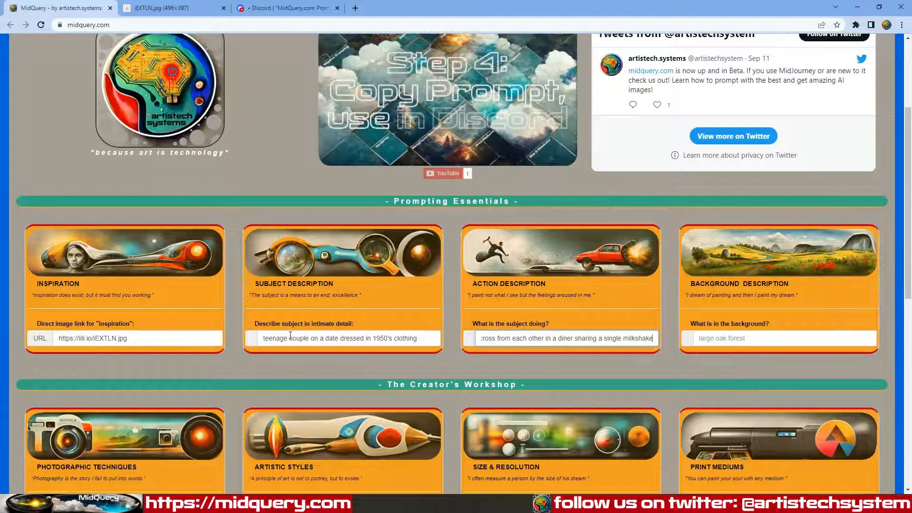
{"action": "type", "text": " with 2"}
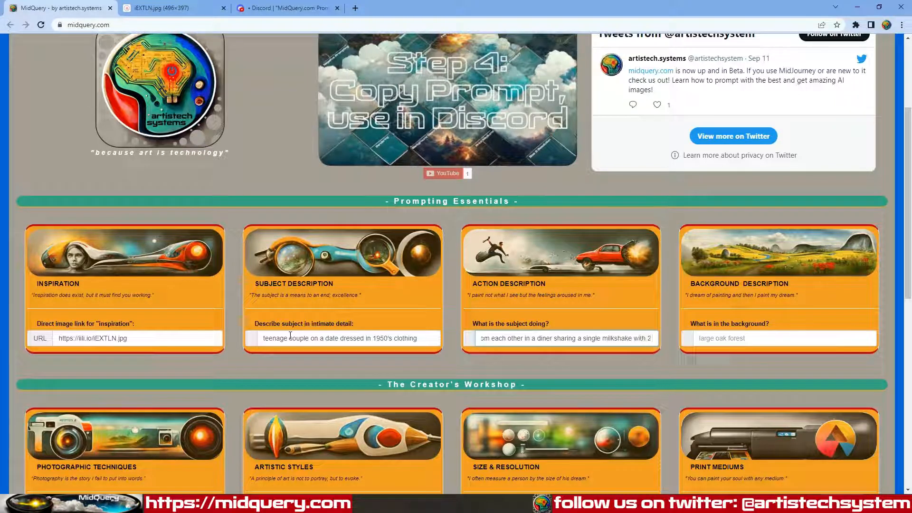
{"action": "type", "text": " stra"}
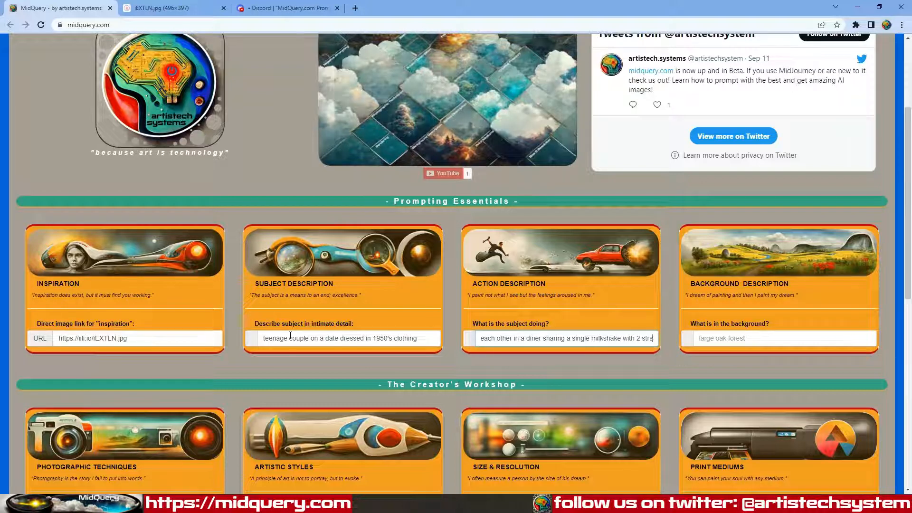
{"action": "type", "text": "ws"}
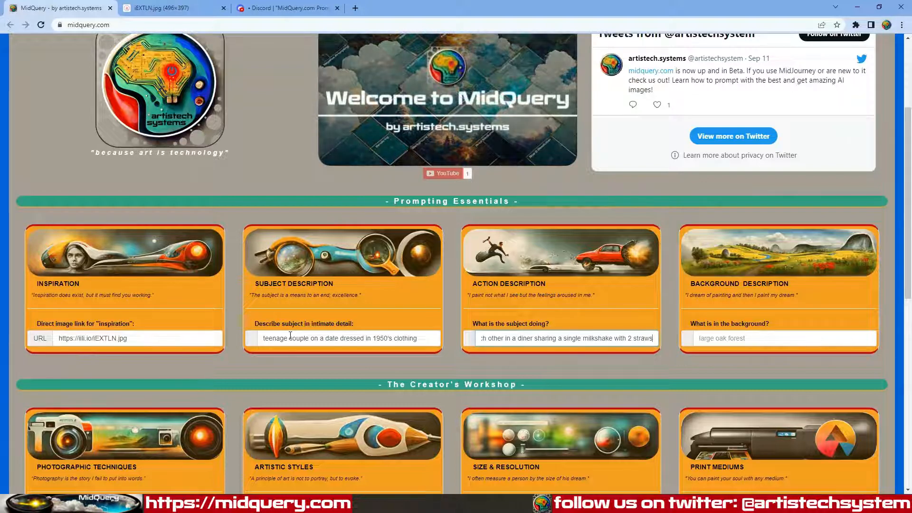
Step: Enter 'waitress taking orders' as the background after checking the reference photo
{"action": "key", "text": "Tab"}
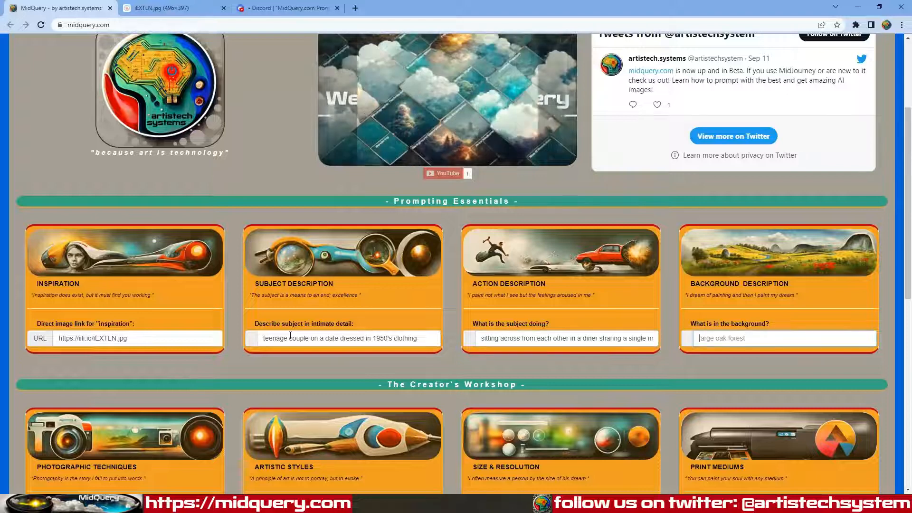
{"action": "left_click", "coordinate": [190, 7]}
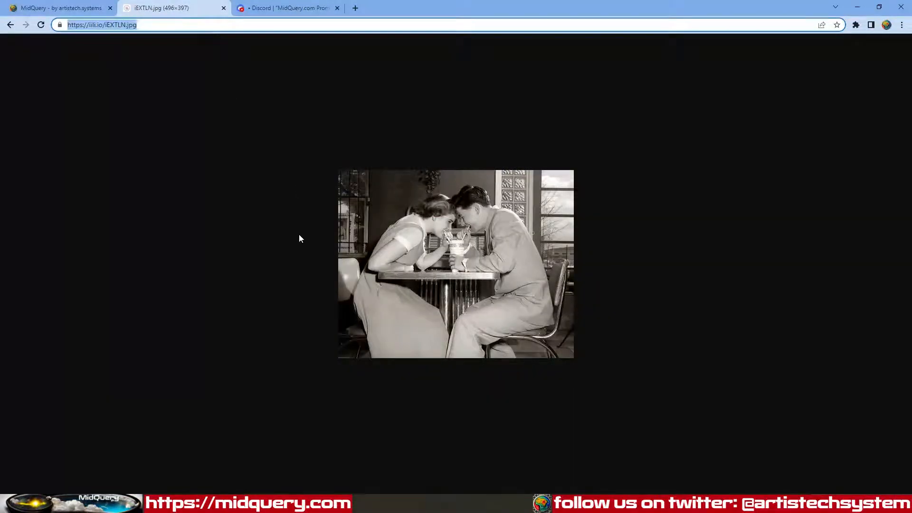
{"action": "left_click", "coordinate": [64, 8]}
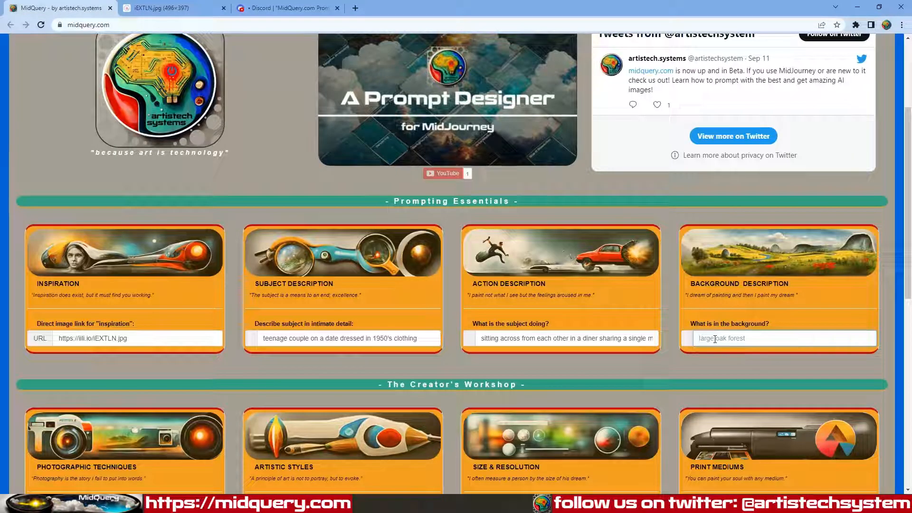
{"action": "type", "text": "wa"}
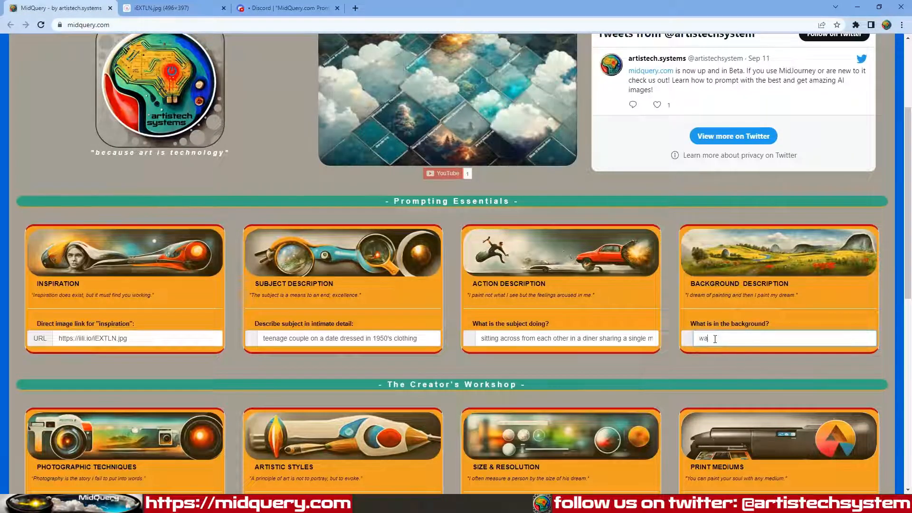
{"action": "type", "text": "itress taki"}
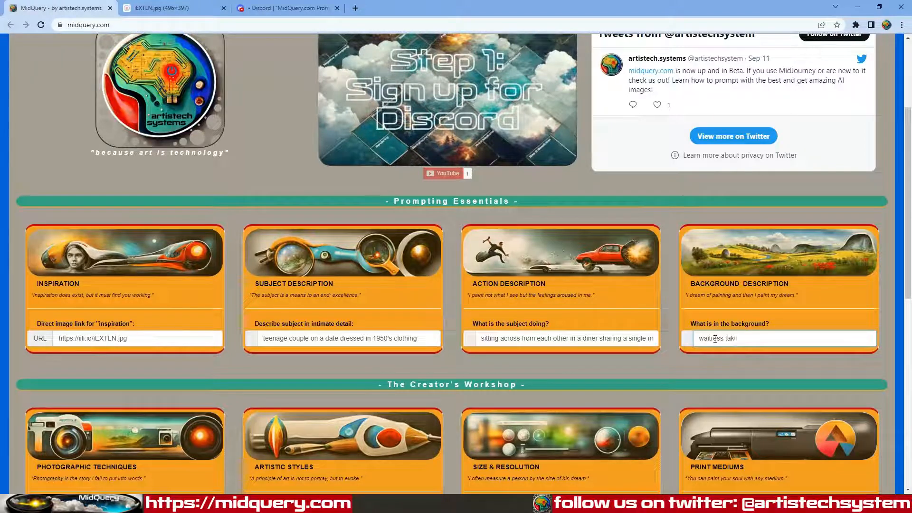
{"action": "type", "text": "ng orders"}
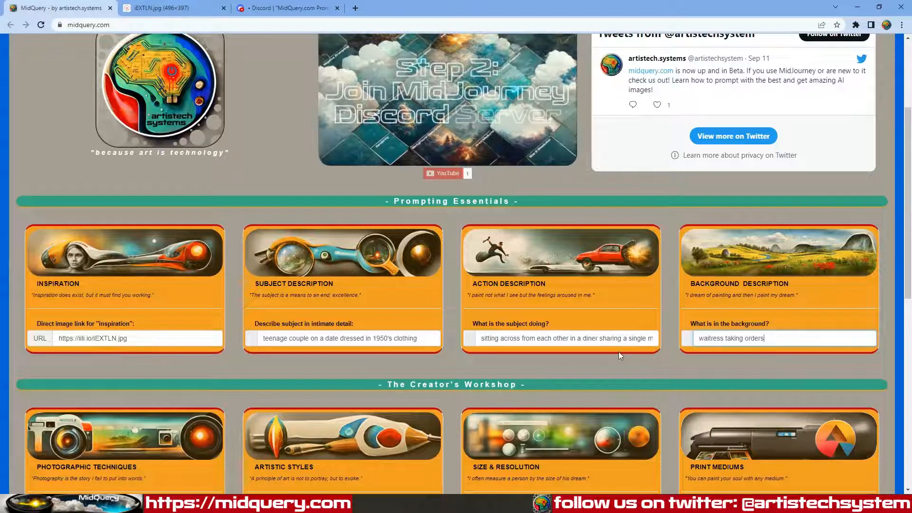
Step: Choose advertising in the Creator's Workshop 'Render the image using' technique list
{"action": "scroll", "coordinate": [642, 358], "scroll_direction": "down", "scroll_amount": 5}
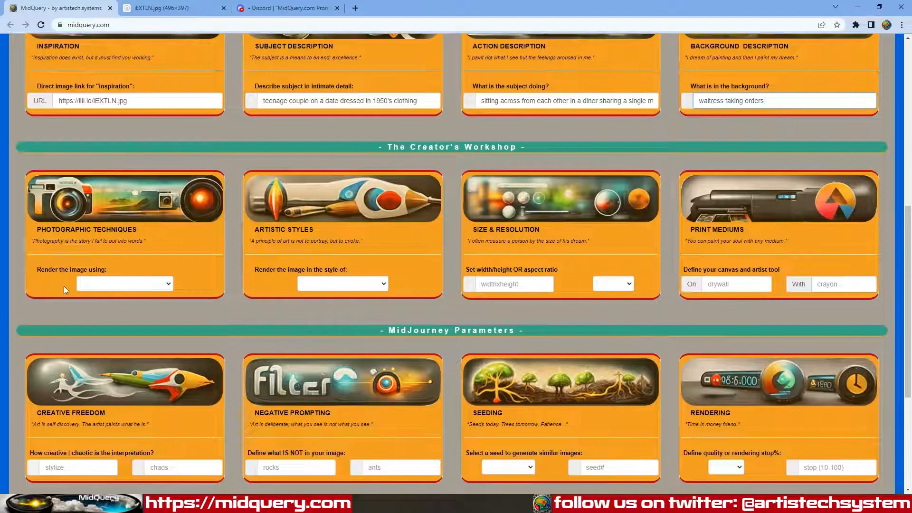
{"action": "left_click", "coordinate": [162, 284]}
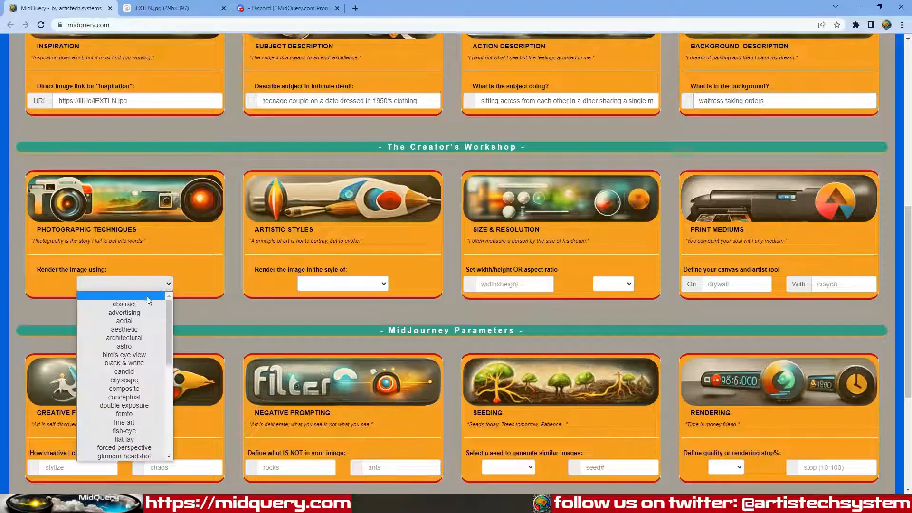
{"action": "scroll", "coordinate": [160, 349], "scroll_direction": "down", "scroll_amount": 3}
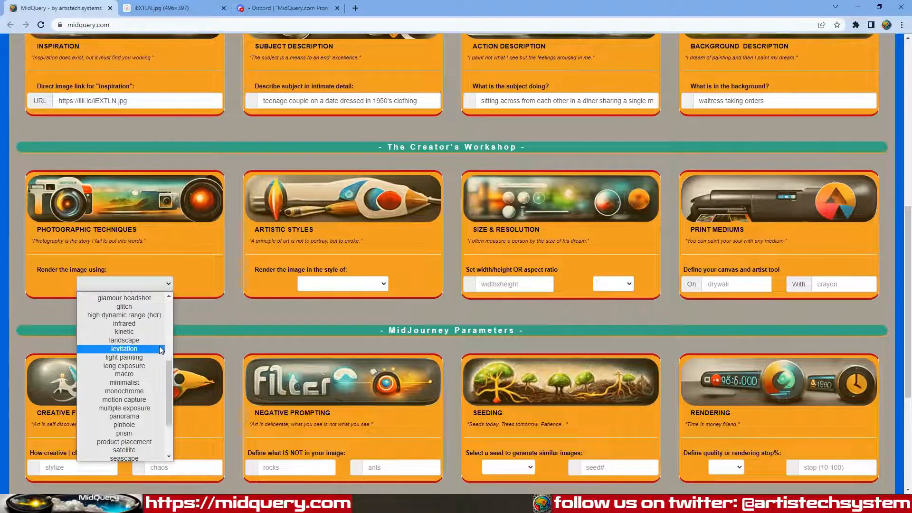
{"action": "scroll", "coordinate": [161, 349], "scroll_direction": "down", "scroll_amount": 3}
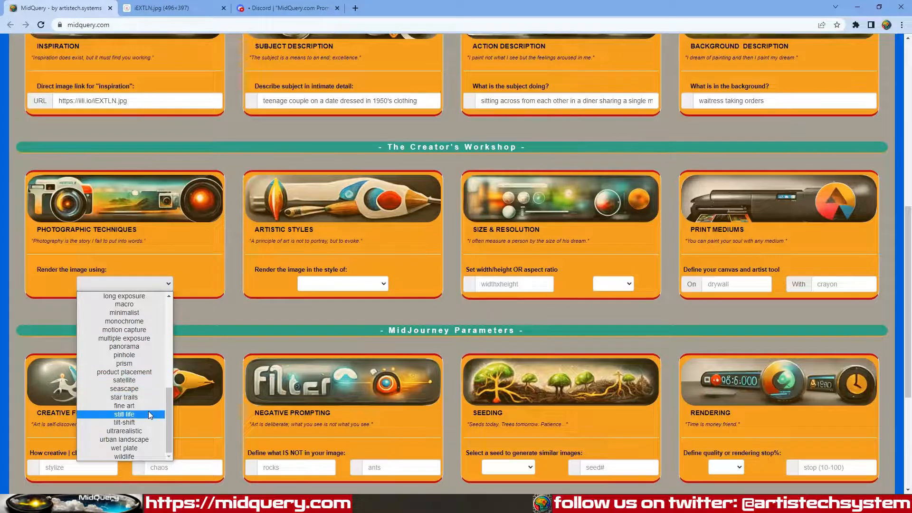
{"action": "scroll", "coordinate": [148, 414], "scroll_direction": "up", "scroll_amount": 5}
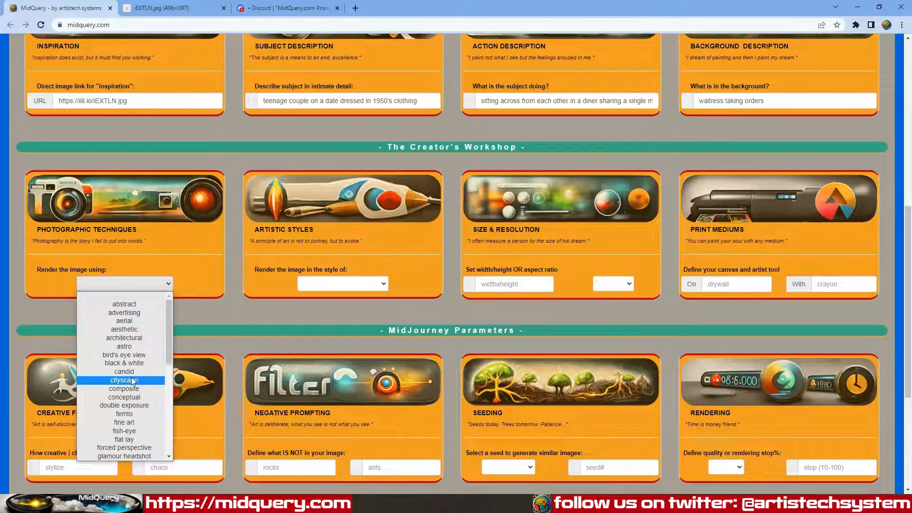
{"action": "left_click", "coordinate": [127, 312]}
{"action": "left_click", "coordinate": [164, 7]}
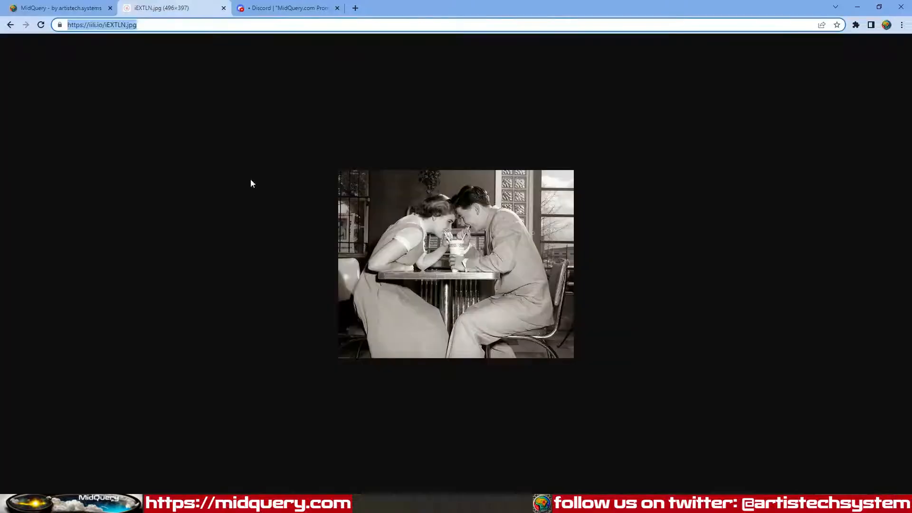
{"action": "left_click", "coordinate": [57, 7]}
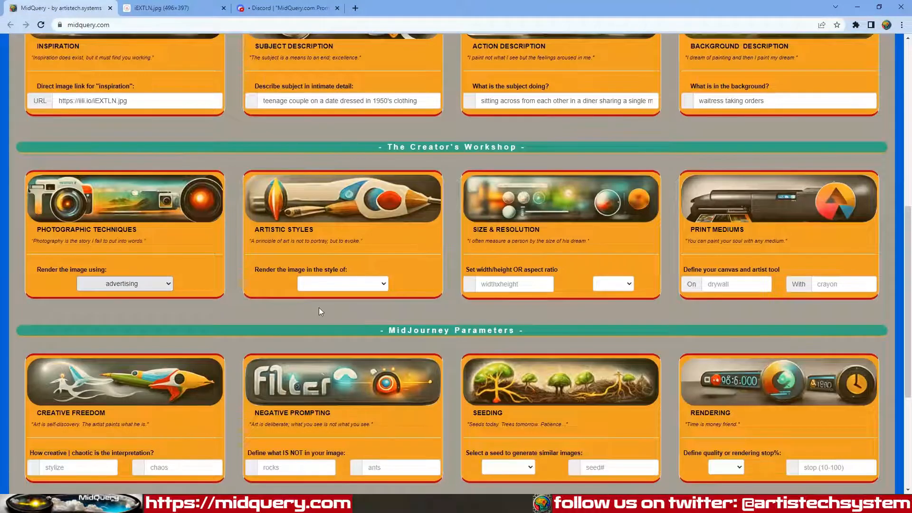
Step: Pick art deco from the 'Render the image in the style of' list
{"action": "left_click", "coordinate": [352, 285]}
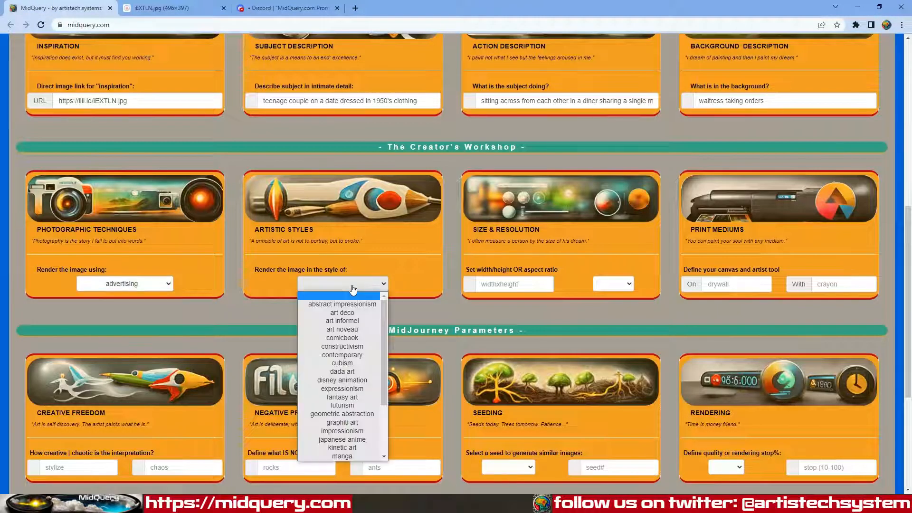
{"action": "scroll", "coordinate": [358, 366], "scroll_direction": "down", "scroll_amount": 3}
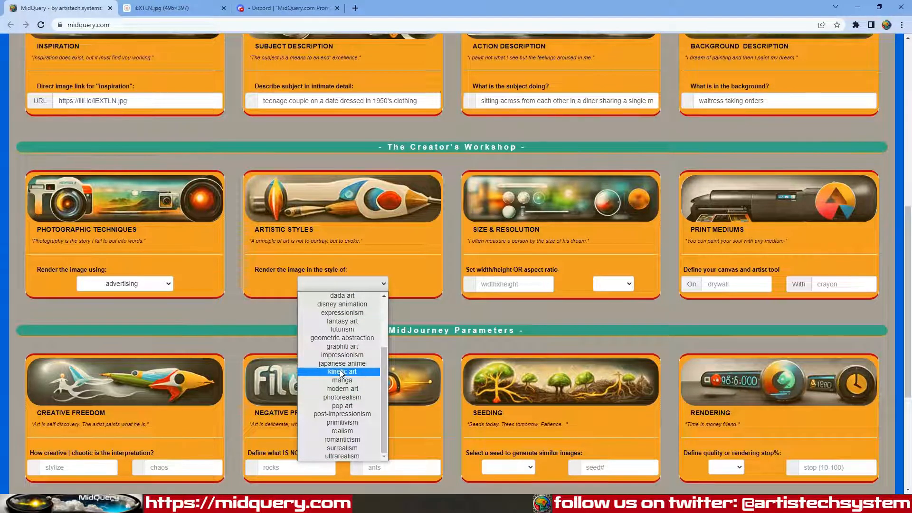
{"action": "scroll", "coordinate": [342, 369], "scroll_direction": "up", "scroll_amount": 3}
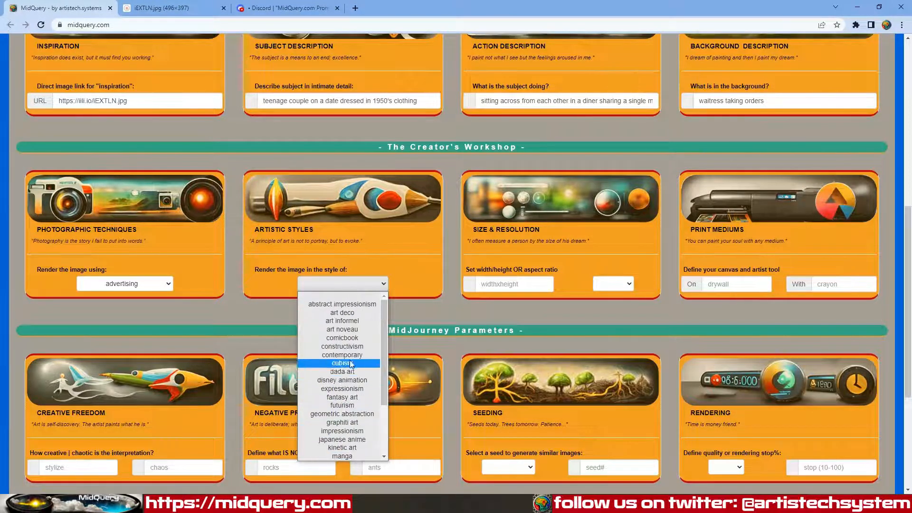
{"action": "left_click", "coordinate": [346, 313]}
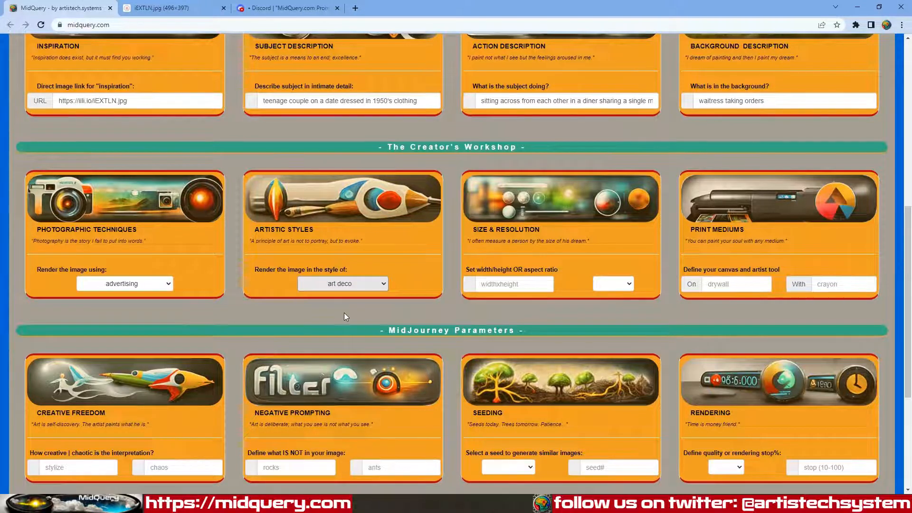
{"action": "left_click", "coordinate": [371, 307]}
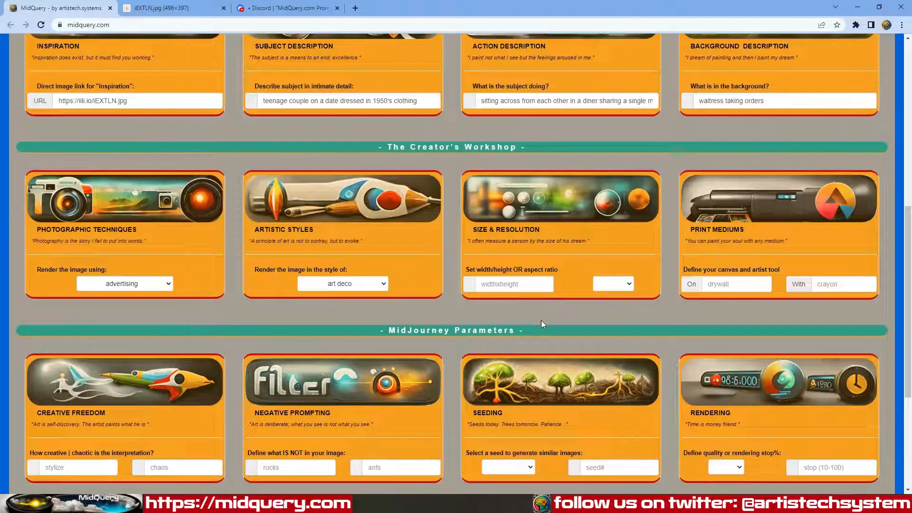
Step: Set a custom image size of 1920x1080
{"action": "left_click", "coordinate": [616, 287]}
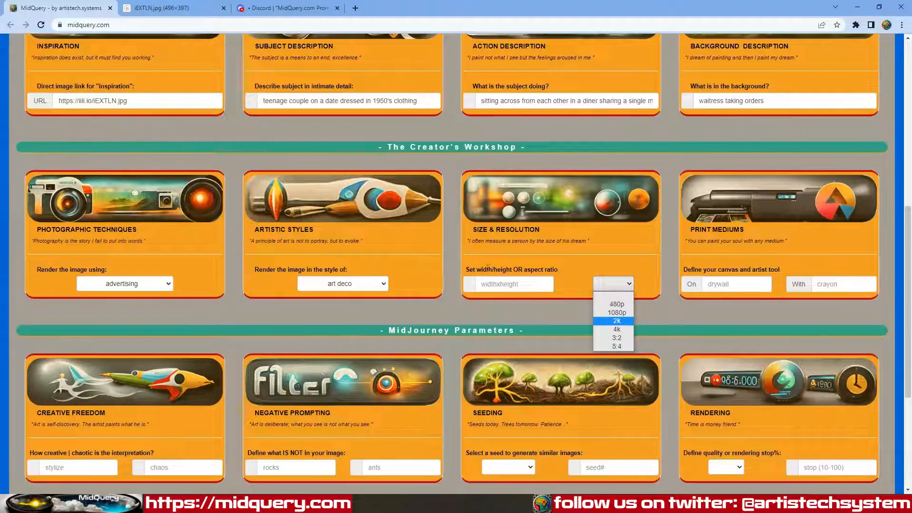
{"action": "left_click", "coordinate": [493, 286]}
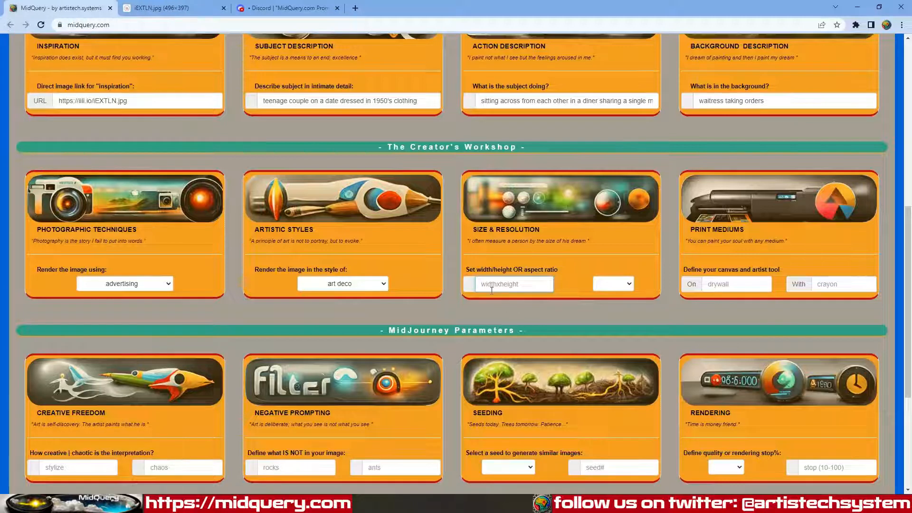
{"action": "mouse_move", "coordinate": [499, 290]}
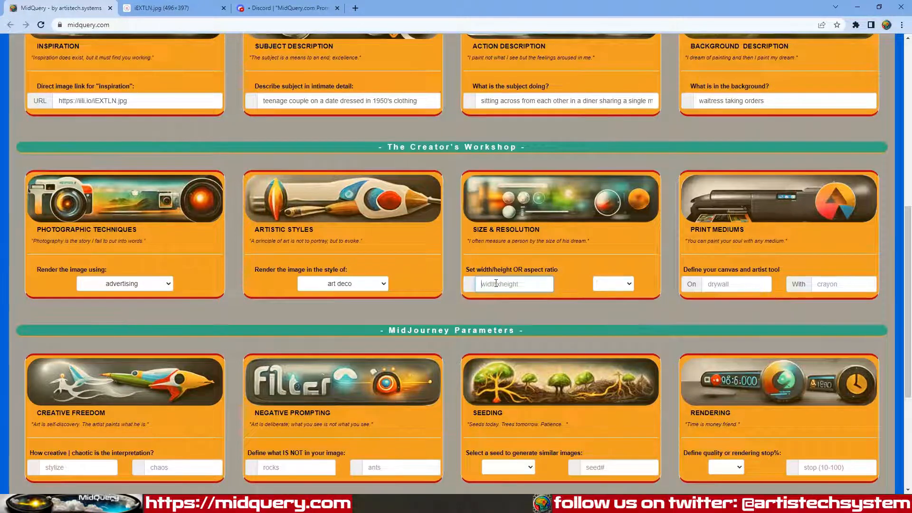
{"action": "type", "text": "1920x1080"}
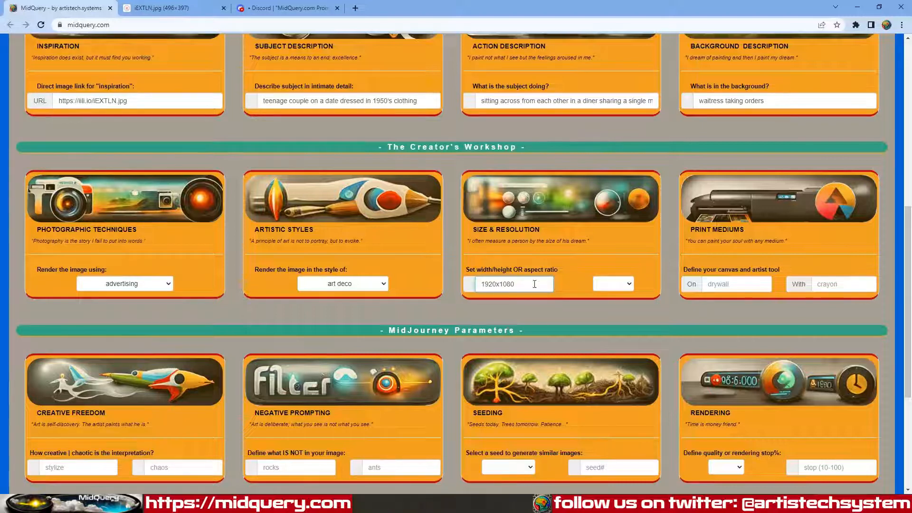
Step: Set the print medium to postcard, drawn with colored pen
{"action": "left_click", "coordinate": [720, 285]}
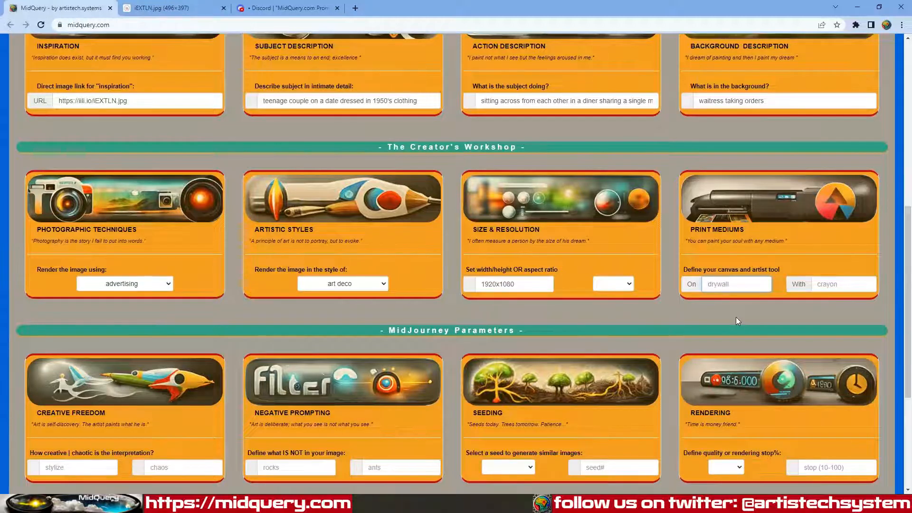
{"action": "type", "text": "postcard"}
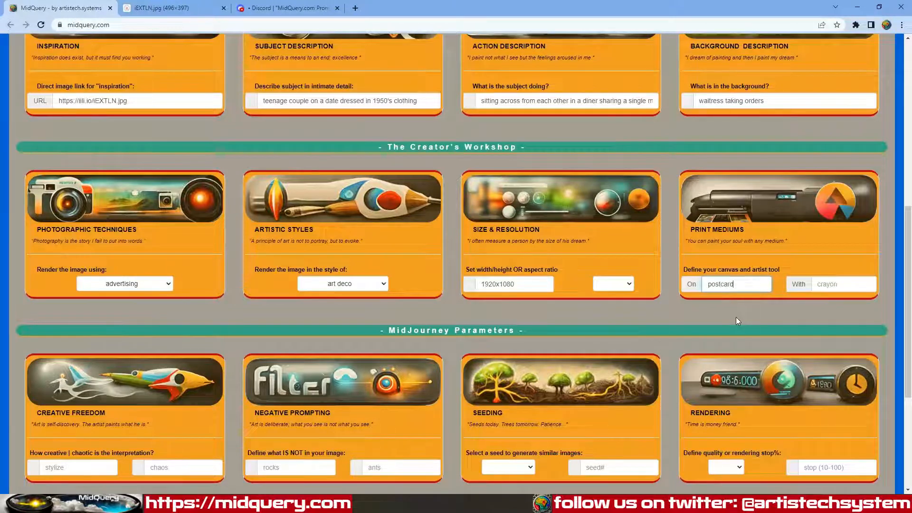
{"action": "key", "text": "Tab"}
{"action": "type", "text": "colored pen"}
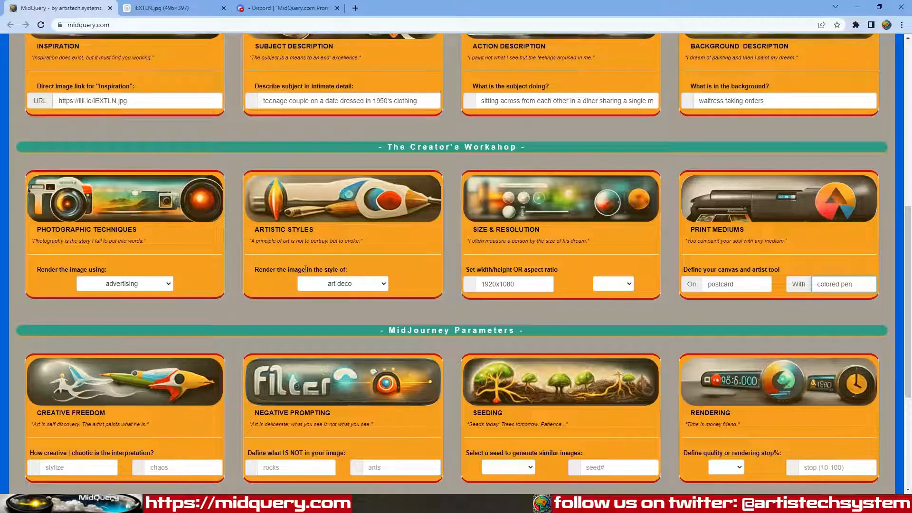
Step: Generate the /imagine prompt text from all the filled-in MidQuery fields
{"action": "scroll", "coordinate": [304, 304], "scroll_direction": "down", "scroll_amount": 3}
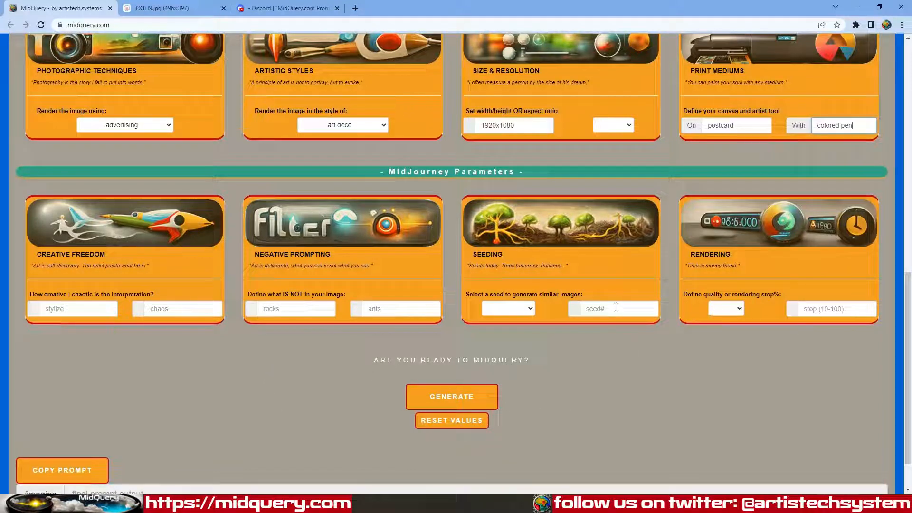
{"action": "mouse_move", "coordinate": [616, 307]}
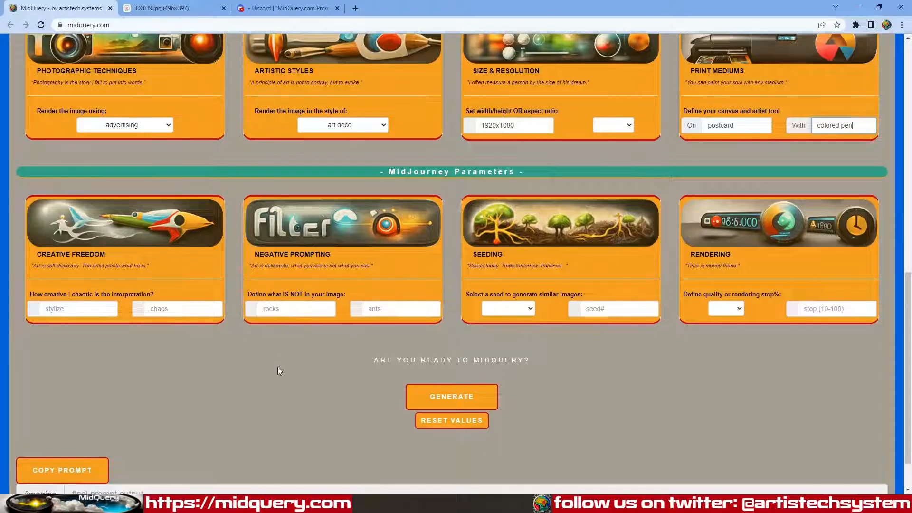
{"action": "scroll", "coordinate": [278, 367], "scroll_direction": "up", "scroll_amount": 5}
{"action": "scroll", "coordinate": [217, 403], "scroll_direction": "down", "scroll_amount": 6}
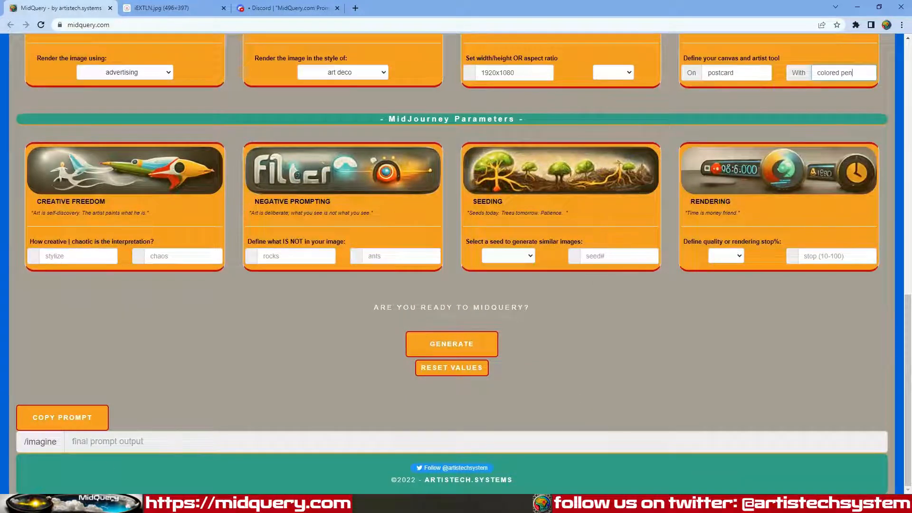
{"action": "left_click", "coordinate": [449, 343]}
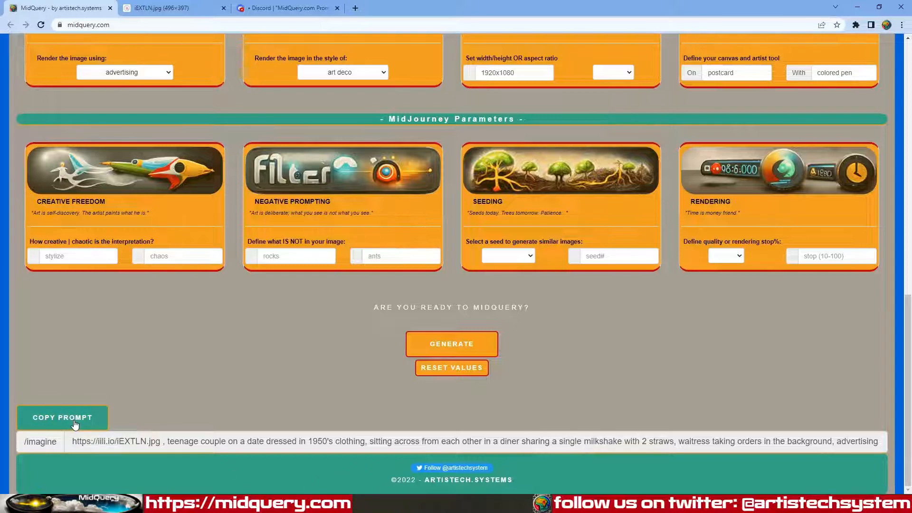
Step: Submit /imagine with the pasted MidQuery prompt to the Midjourney bot in Discord
{"action": "left_click", "coordinate": [285, 7]}
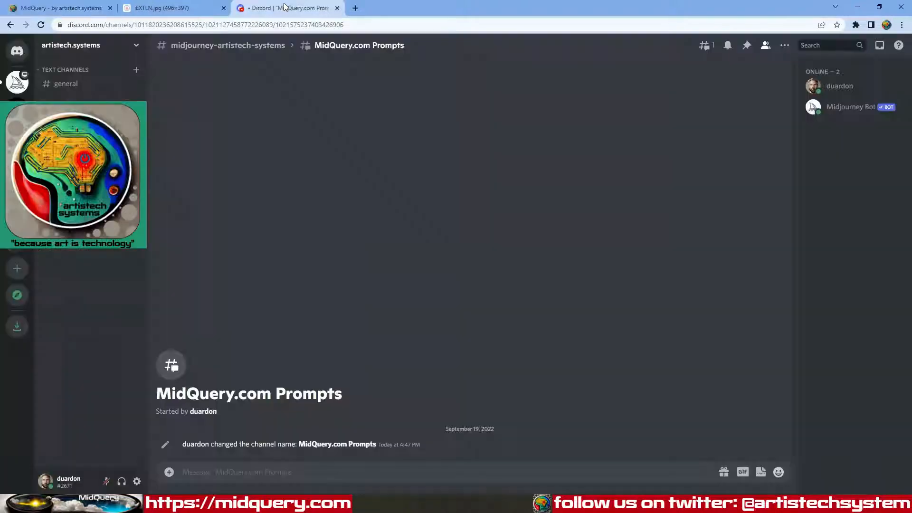
{"action": "left_click", "coordinate": [275, 472]}
{"action": "type", "text": "/"}
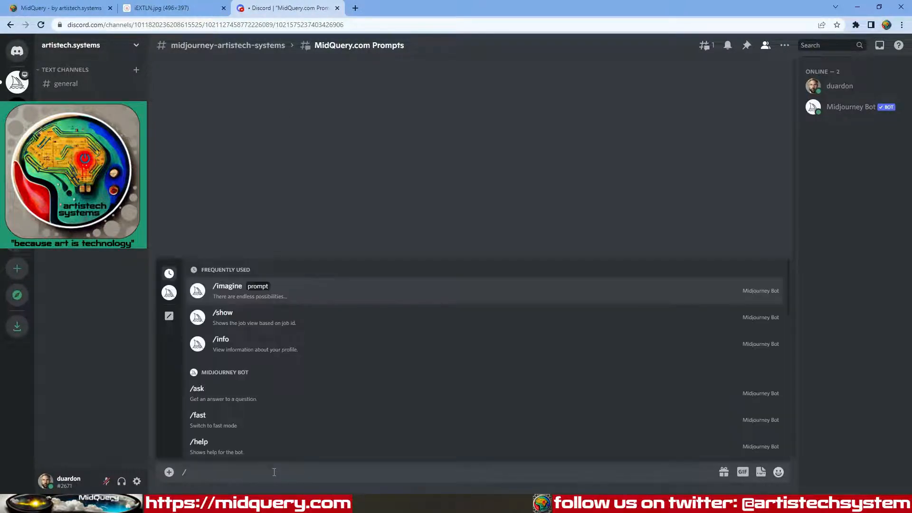
{"action": "type", "text": "imagine"}
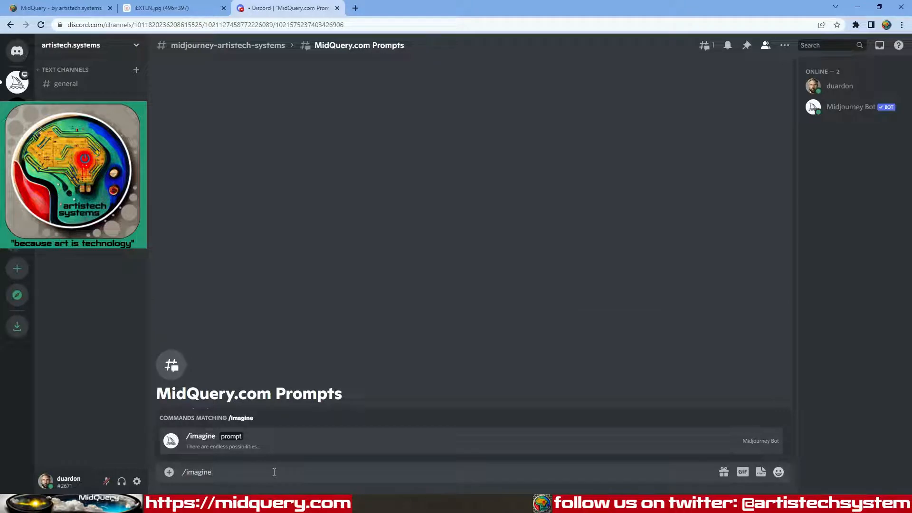
{"action": "key", "text": "Return"}
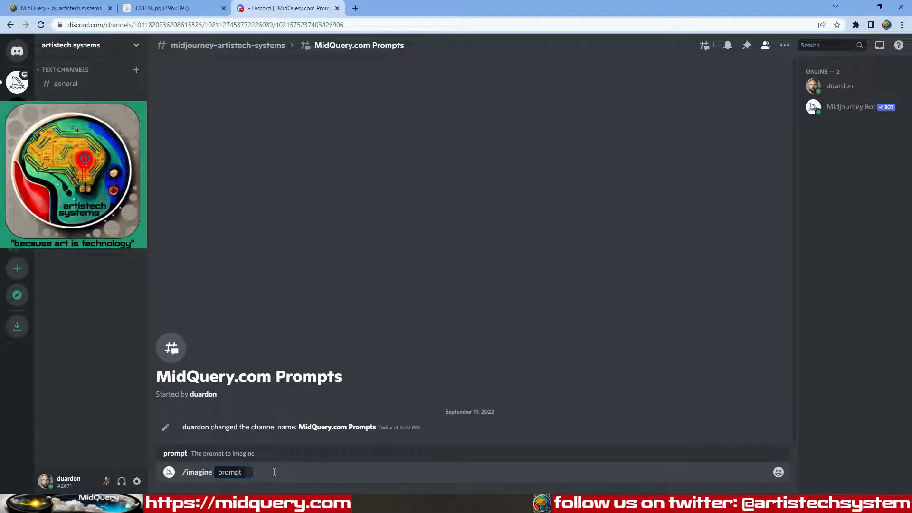
{"action": "type", "text": "https://iili.io/iEXTLN.jpg , teenage couple on a date dressed in 1950's clothing, sitting across from each other in a diner sharing a single milkshake with 2 straws, waitress taking orders in the background, advertising photography, art deco, postcard canvas, created with colored pen, --w 1920 --h 1080"}
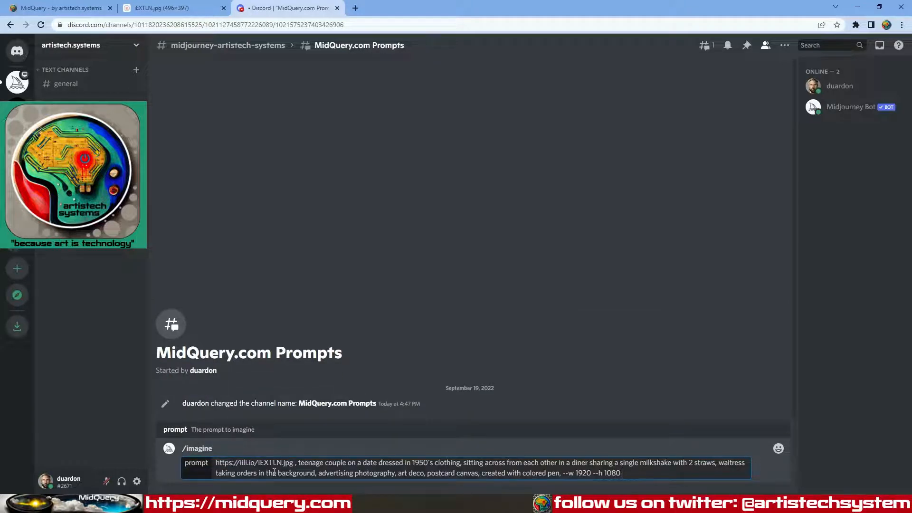
{"action": "key", "text": "Return"}
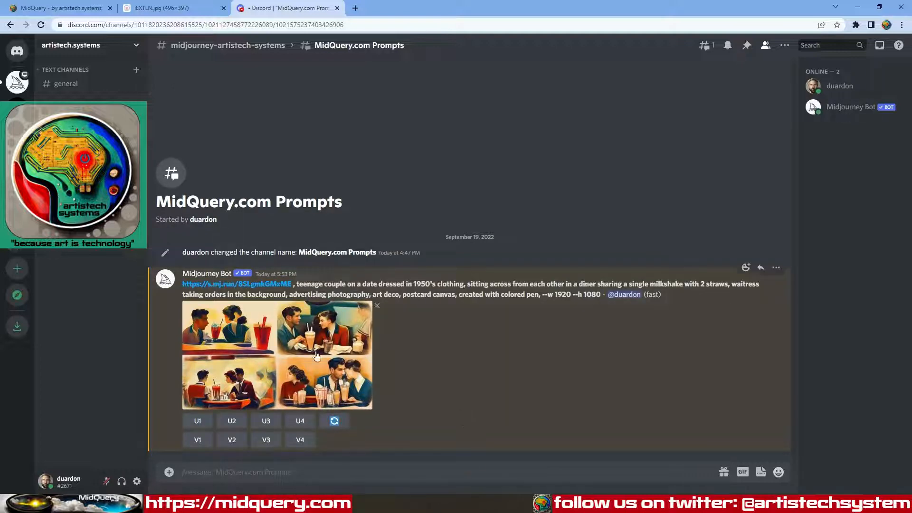
Step: Preview the four-image grid, then request U2 to upscale the second image
{"action": "left_click", "coordinate": [298, 357]}
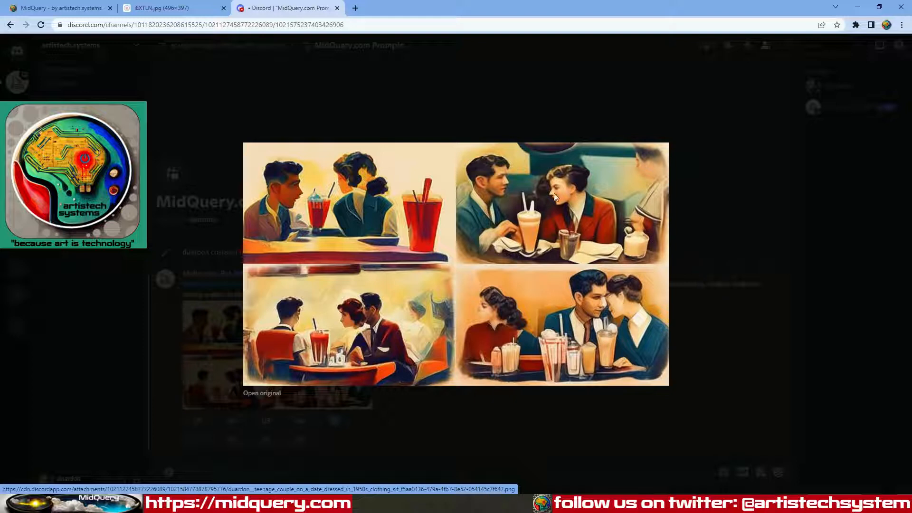
{"action": "left_click", "coordinate": [734, 386]}
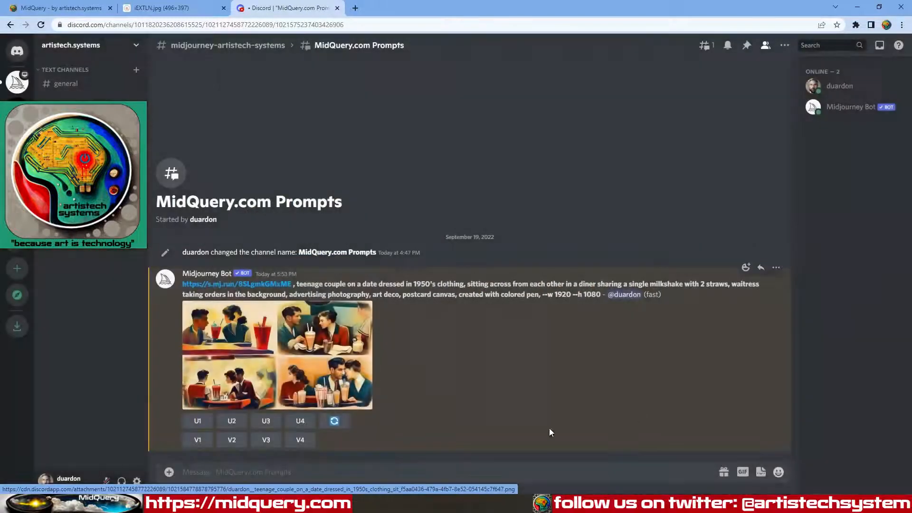
{"action": "left_click", "coordinate": [233, 422]}
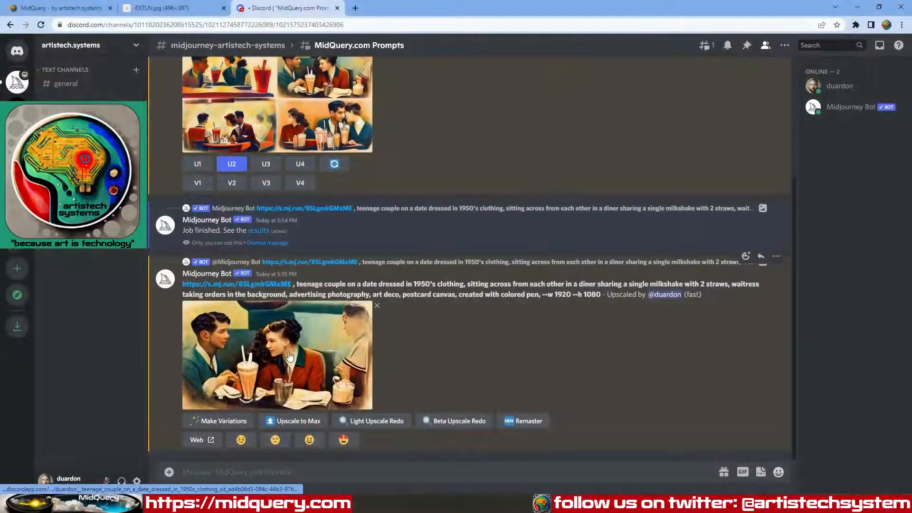
Step: Inspect the upscaled diner-couple image, then choose 'Upscale to Max'
{"action": "left_click", "coordinate": [288, 354]}
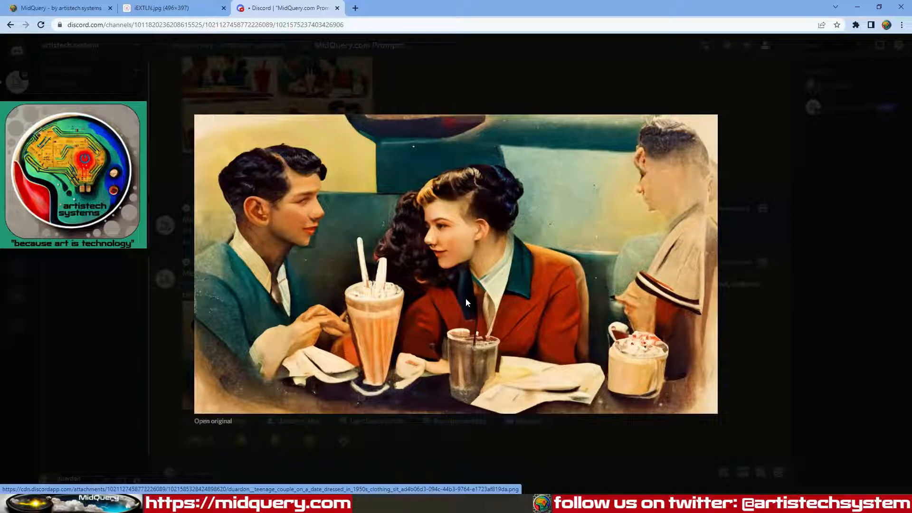
{"action": "left_click", "coordinate": [780, 340]}
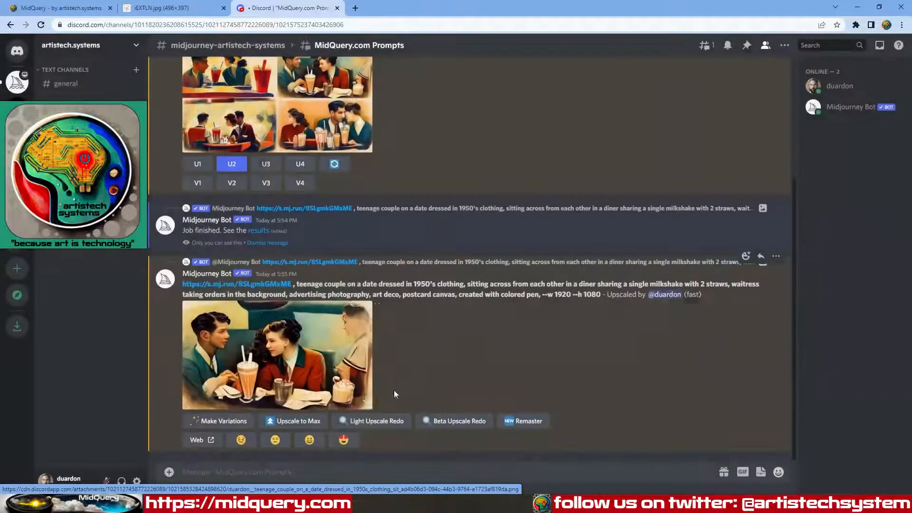
{"action": "left_click", "coordinate": [294, 423]}
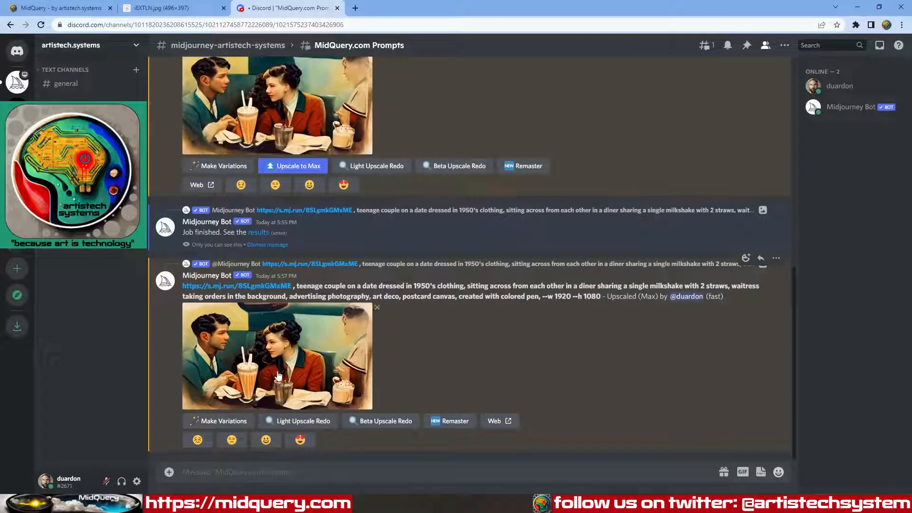
Step: Open the max-upscaled diner image's original file in a new tab
{"action": "left_click", "coordinate": [291, 364]}
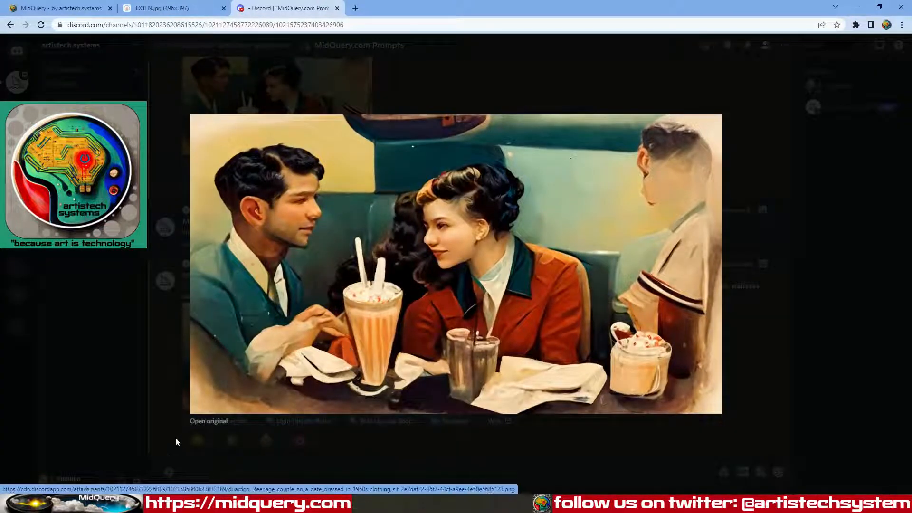
{"action": "left_click", "coordinate": [223, 422]}
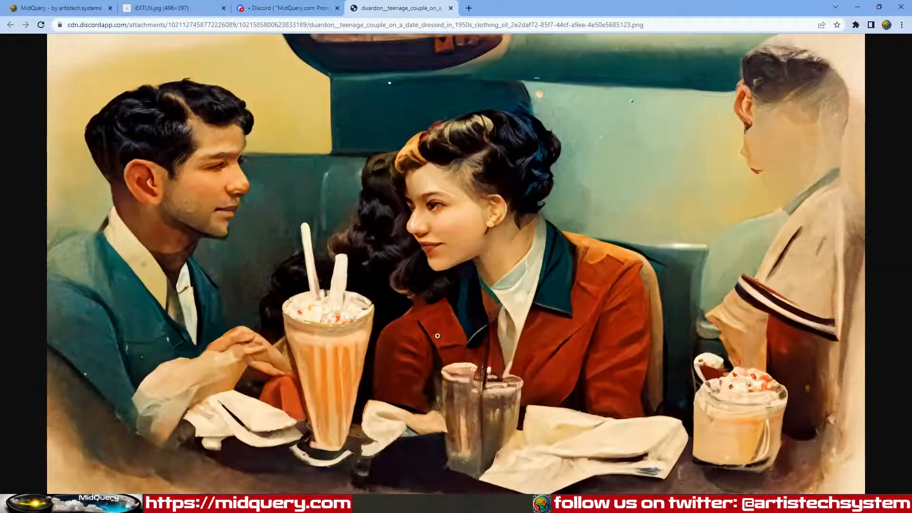